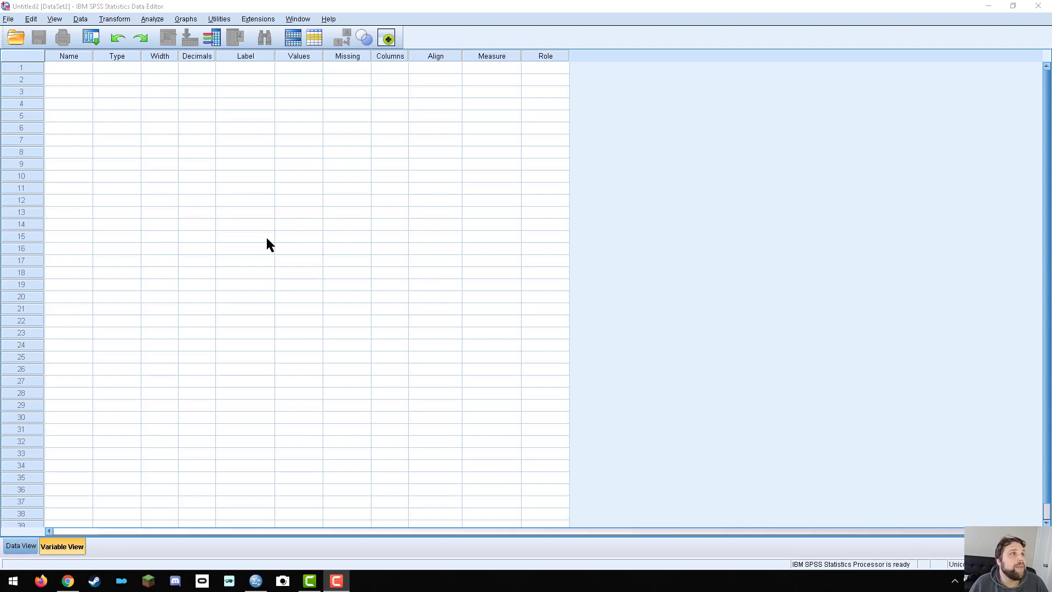
# Step: Compare the empty dataset's Data View and Variable View, finishing in Variable View
pyautogui.click(20, 546)
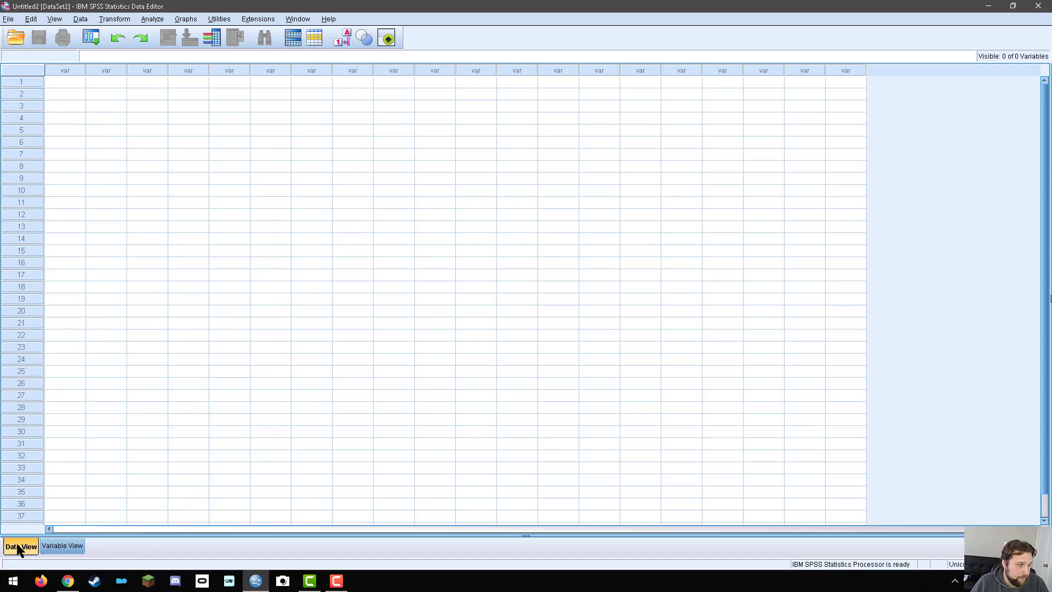
pyautogui.click(63, 546)
pyautogui.click(30, 547)
pyautogui.click(62, 547)
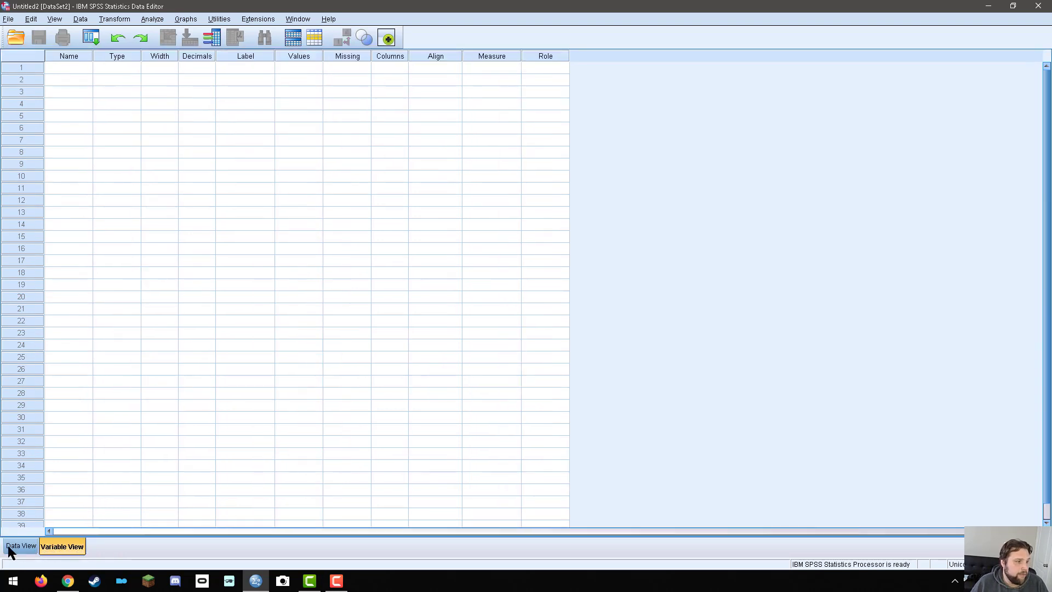
pyautogui.click(17, 547)
pyautogui.click(63, 547)
pyautogui.click(30, 547)
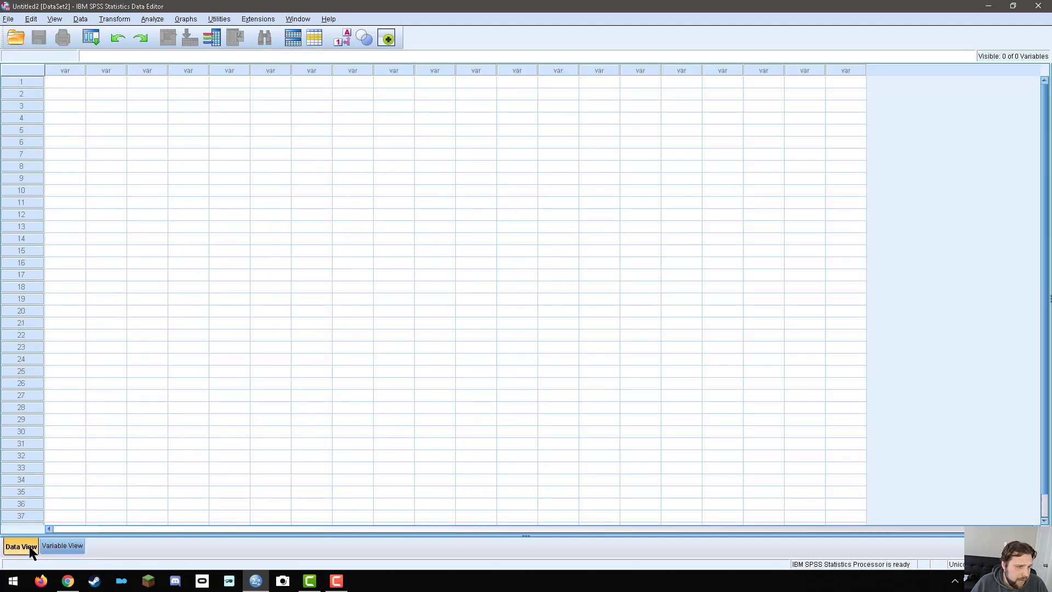
pyautogui.click(55, 547)
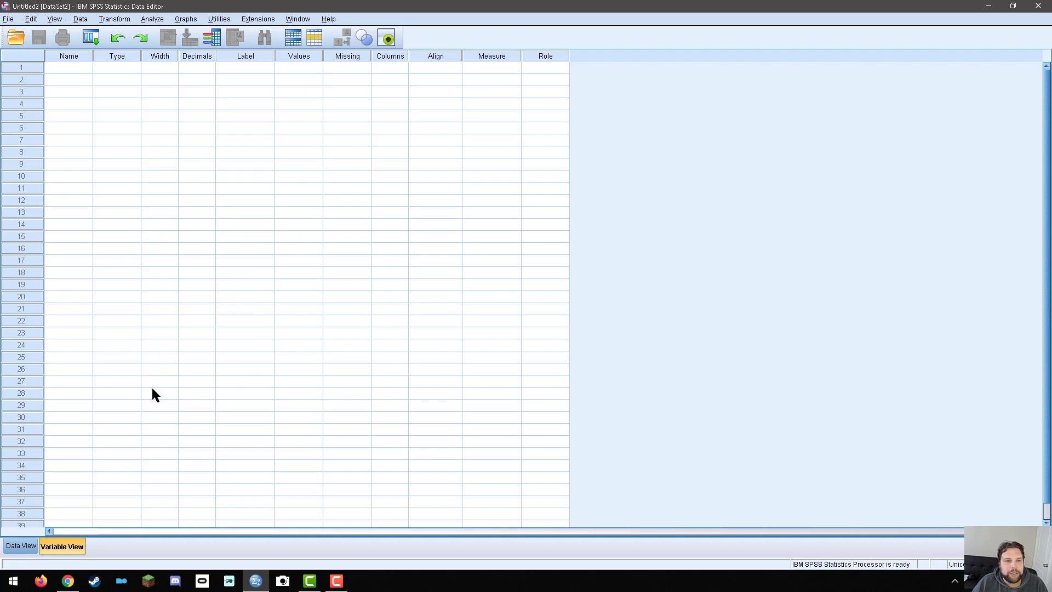
pyautogui.click(12, 547)
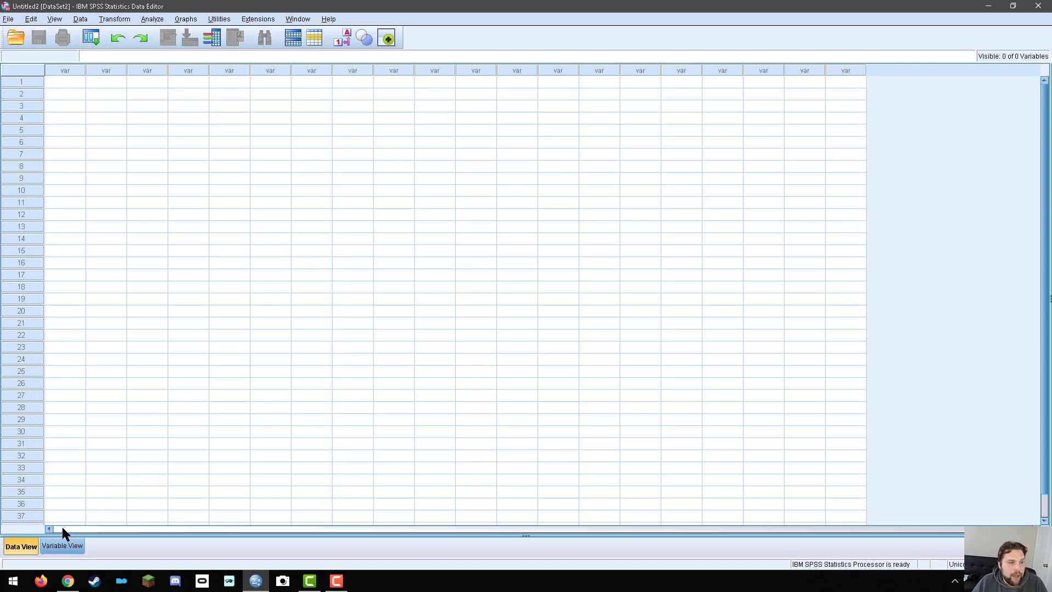
pyautogui.click(64, 546)
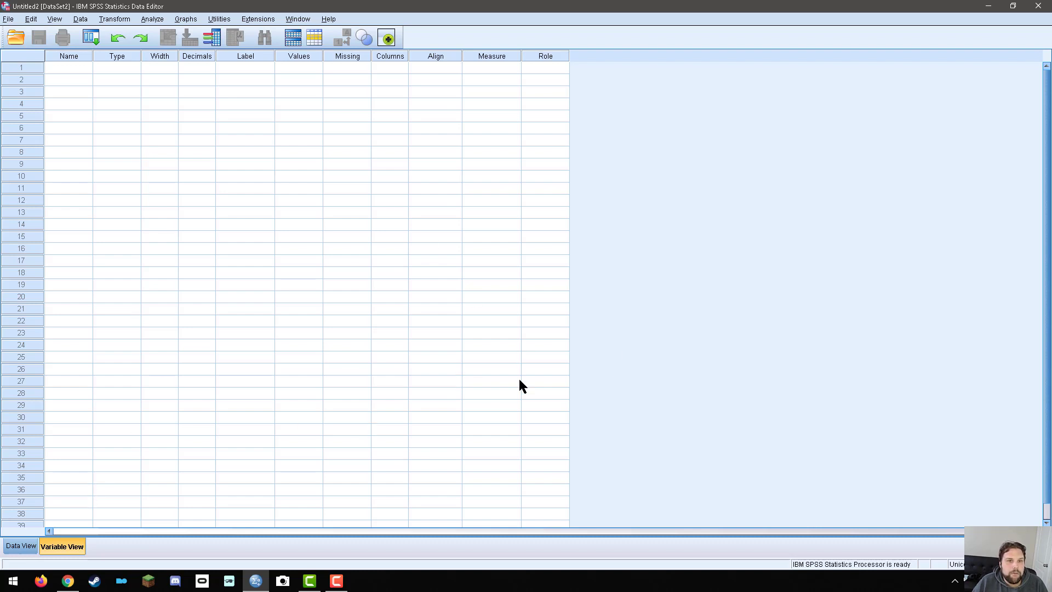
# Step: Define the first variable in row 1 with the name haircolor
pyautogui.click(59, 69)
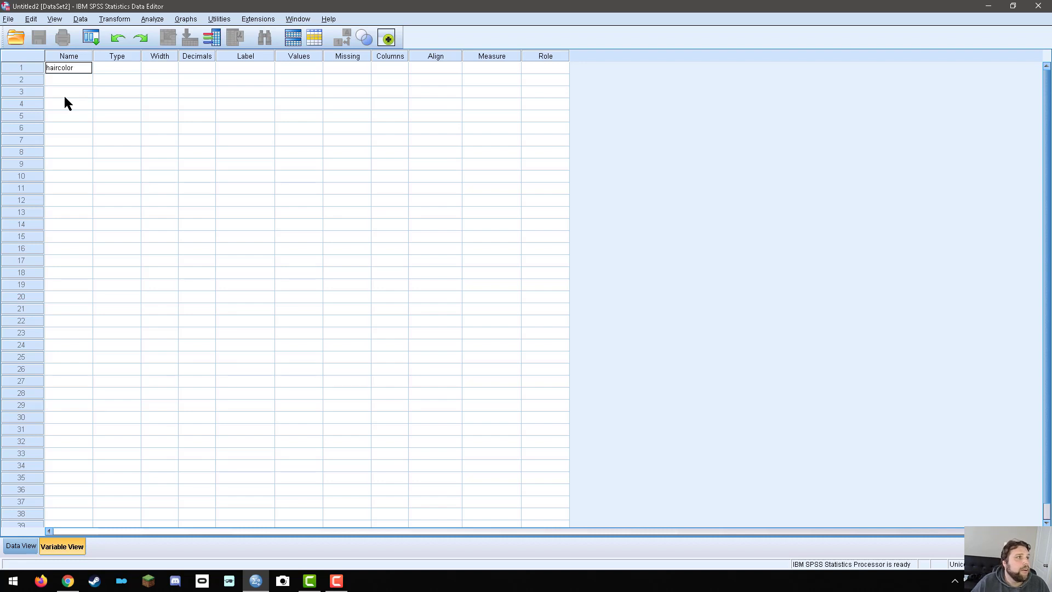
pyautogui.write('or')
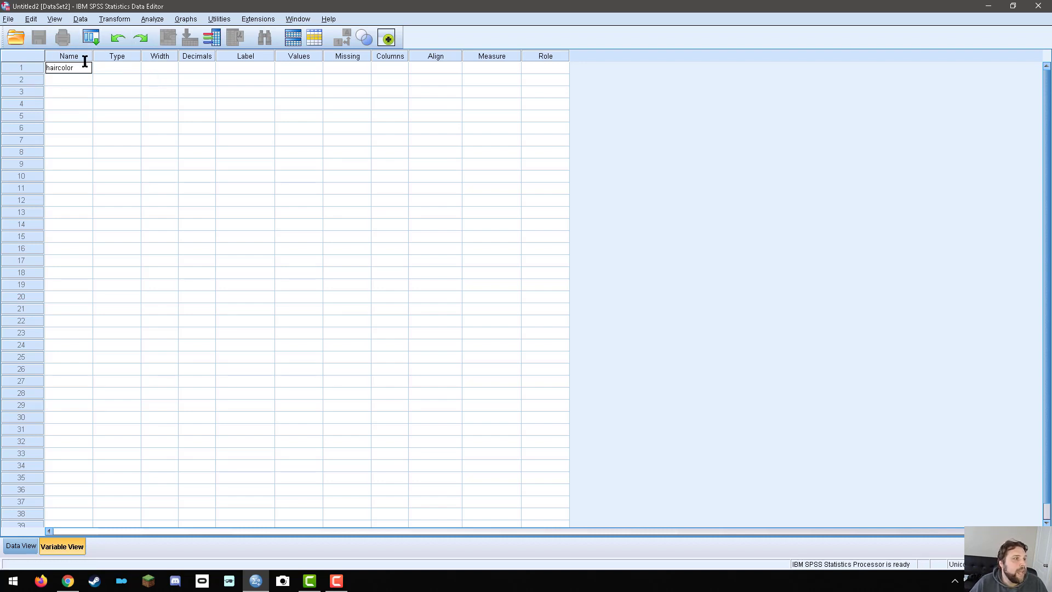
pyautogui.click(134, 104)
pyautogui.click(138, 104)
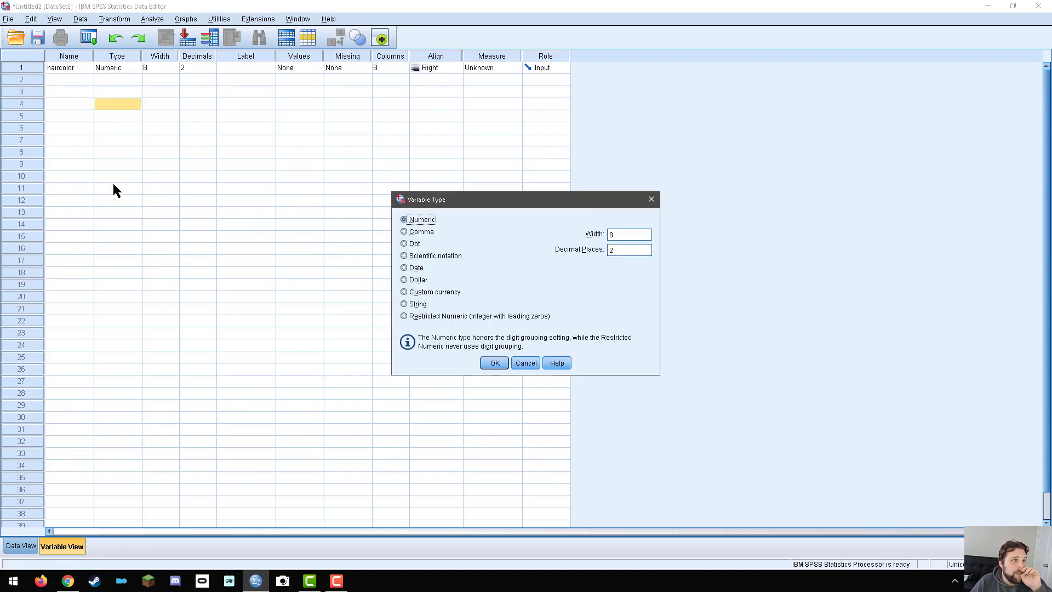
pyautogui.click(526, 363)
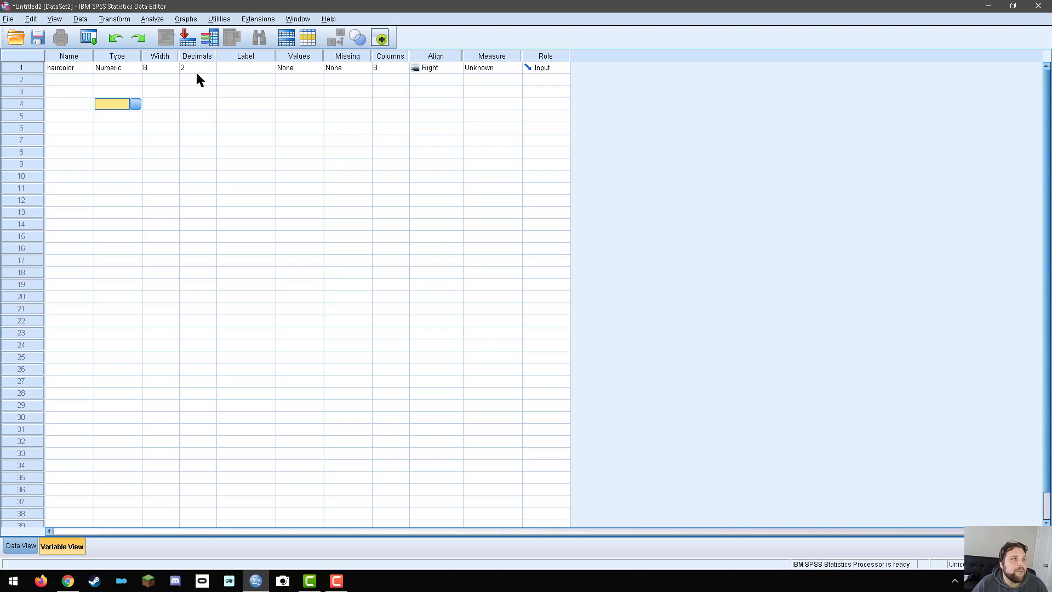
# Step: Set the number of decimals for the haircolor variable to 0
pyautogui.click(211, 79)
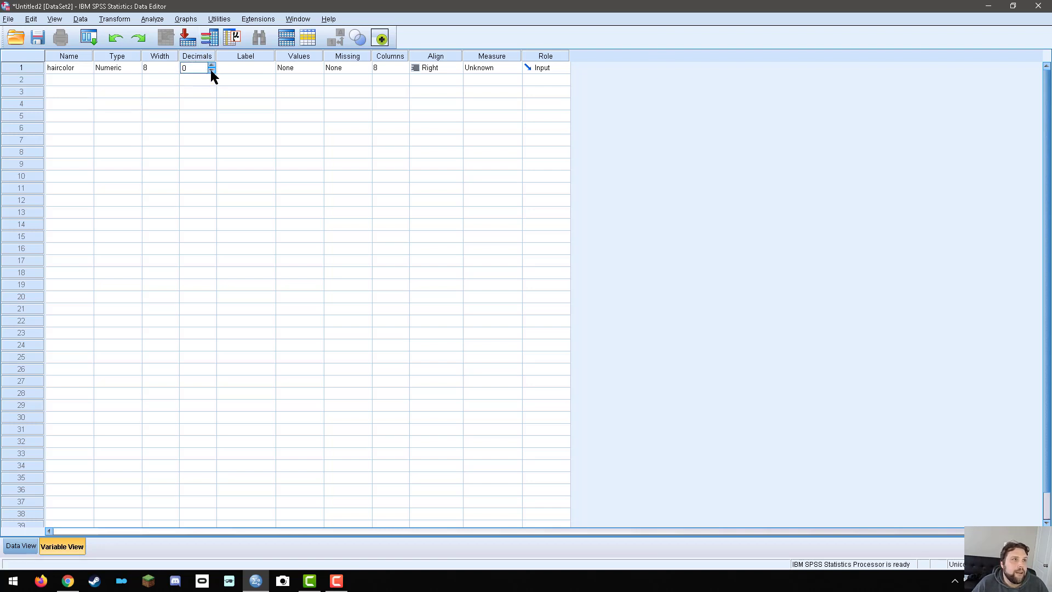
pyautogui.click(211, 69)
pyautogui.click(211, 69)
pyautogui.click(237, 115)
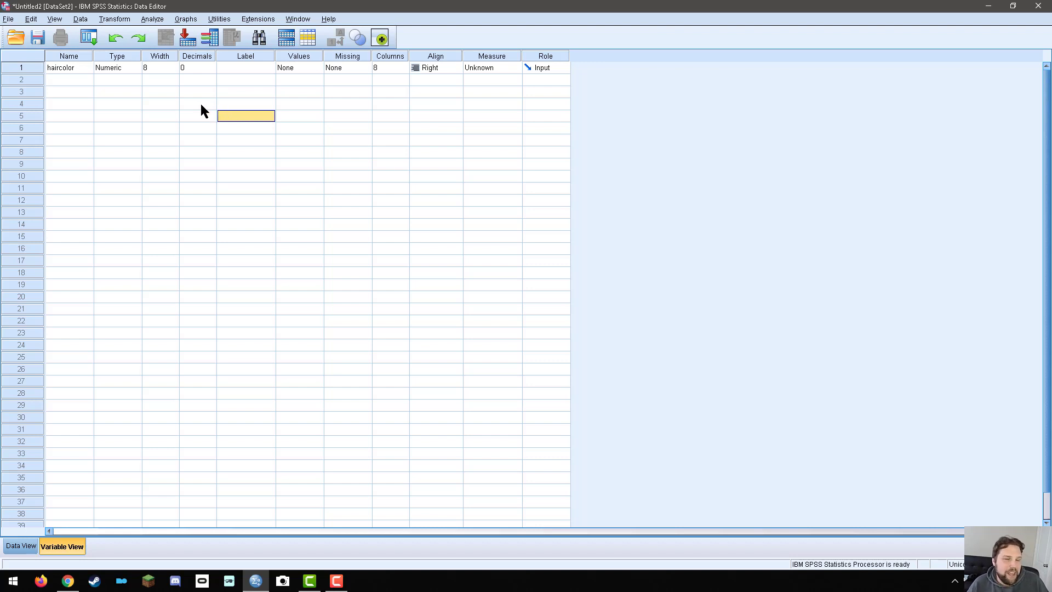
# Step: Give the haircolor variable the descriptive label "R's hair color"
pyautogui.click(232, 69)
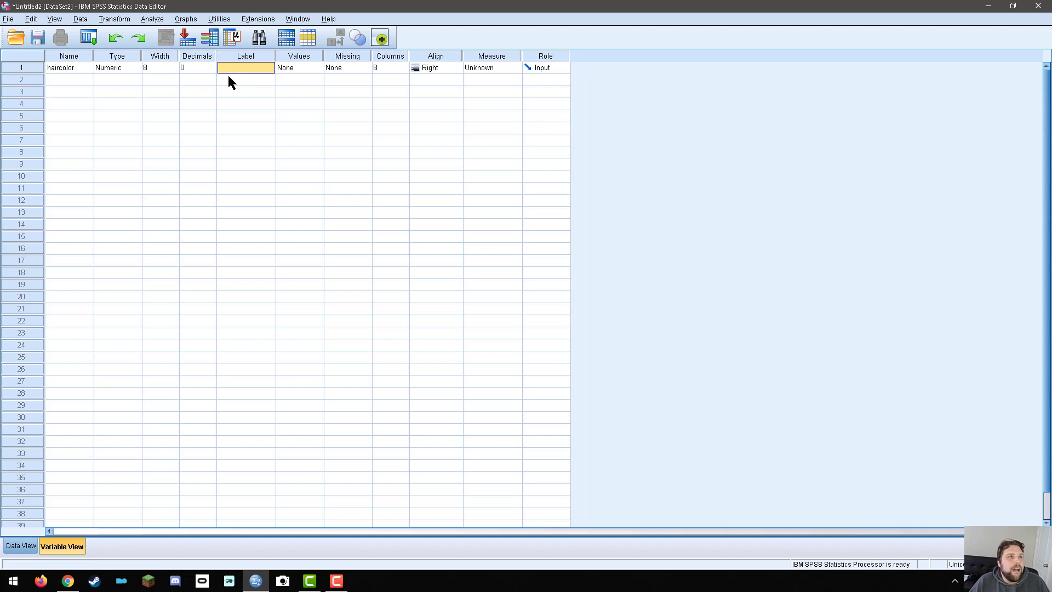
pyautogui.write("R's")
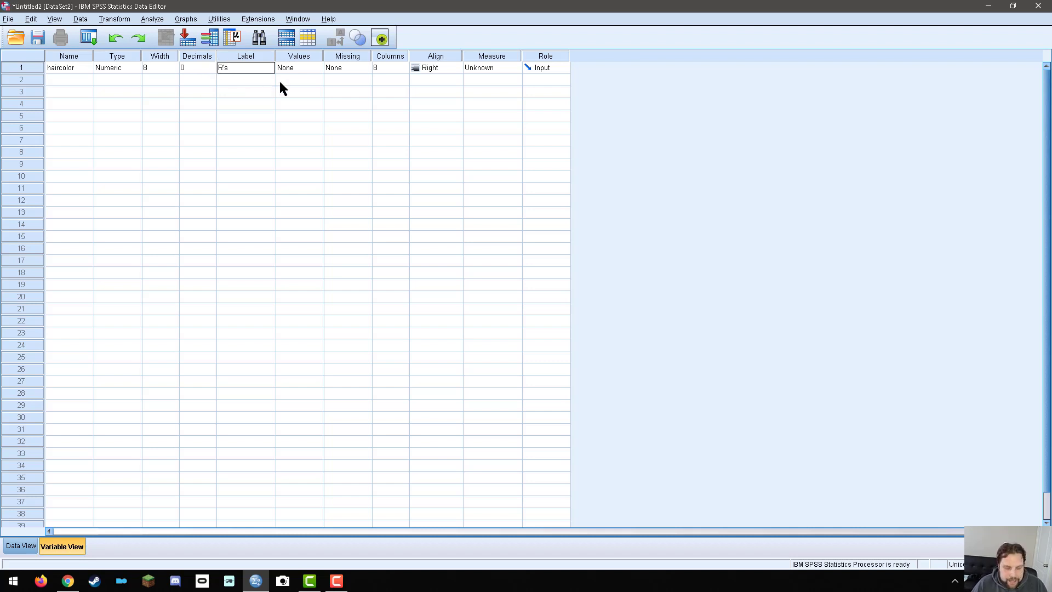
pyautogui.write('hair color')
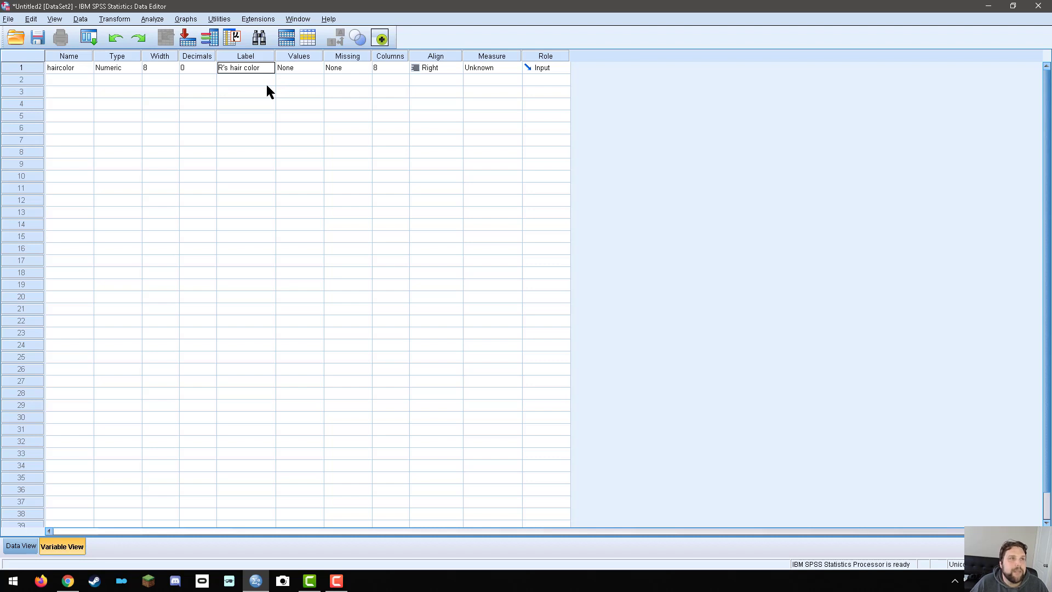
pyautogui.click(298, 126)
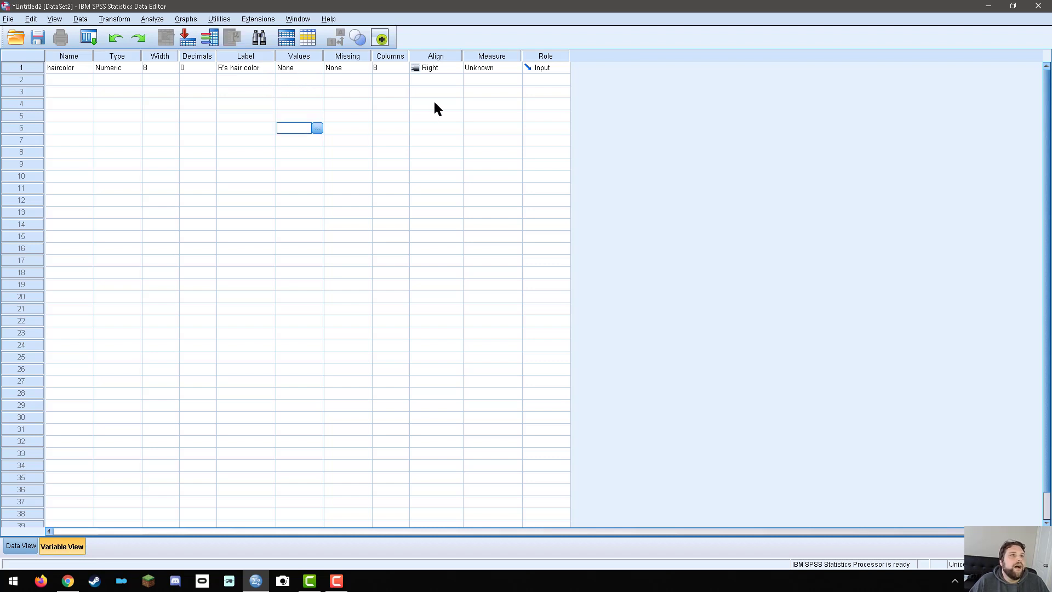
pyautogui.doubleClick(360, 92)
pyautogui.click(525, 335)
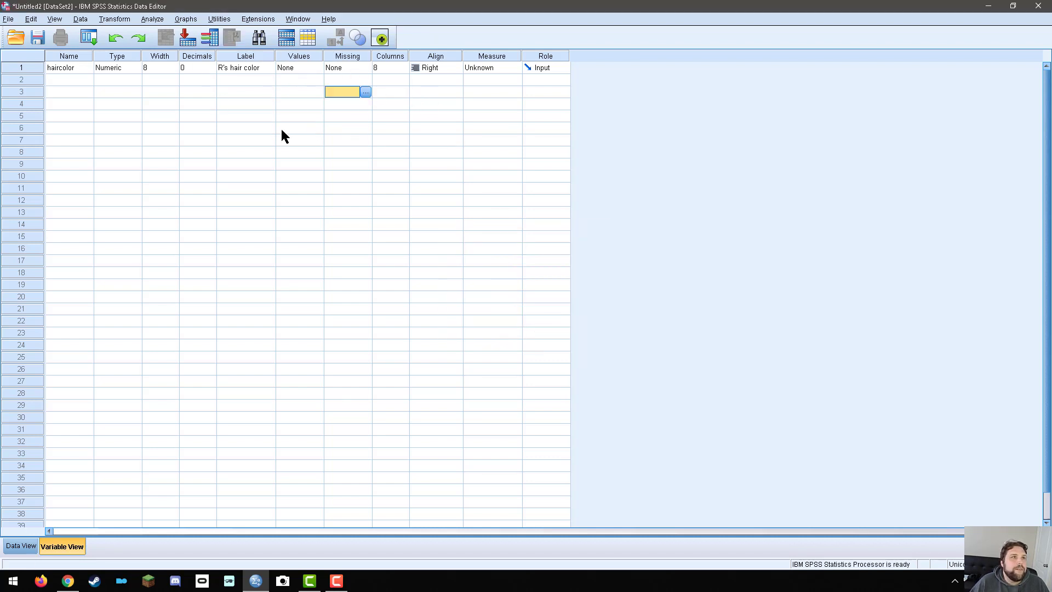
# Step: Add the value labels 1 = "Brown" and 2 = "Black" to the haircolor variable
pyautogui.doubleClick(320, 67)
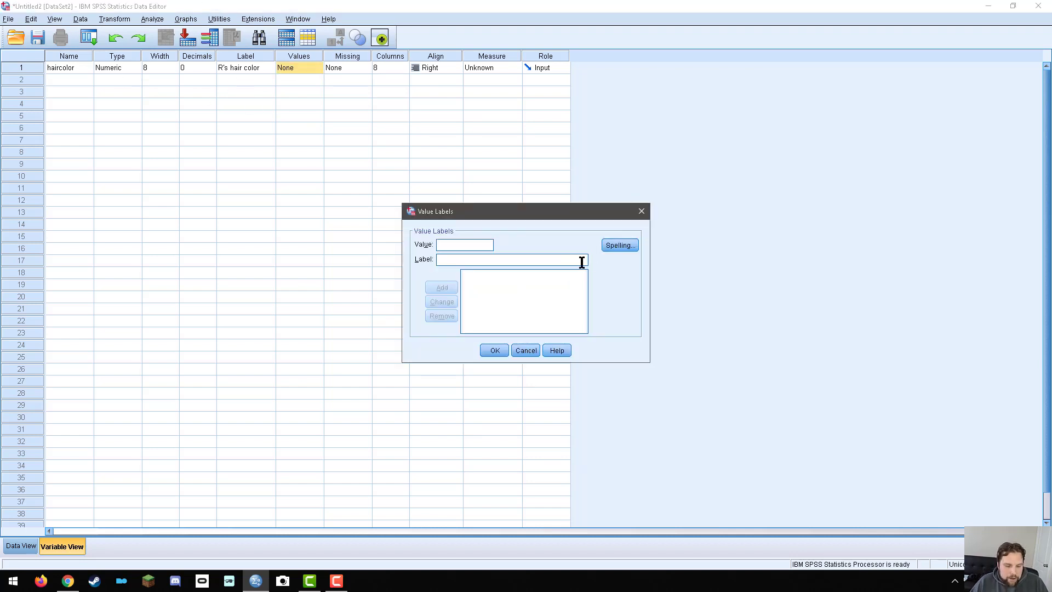
pyautogui.write('1')
pyautogui.click(507, 262)
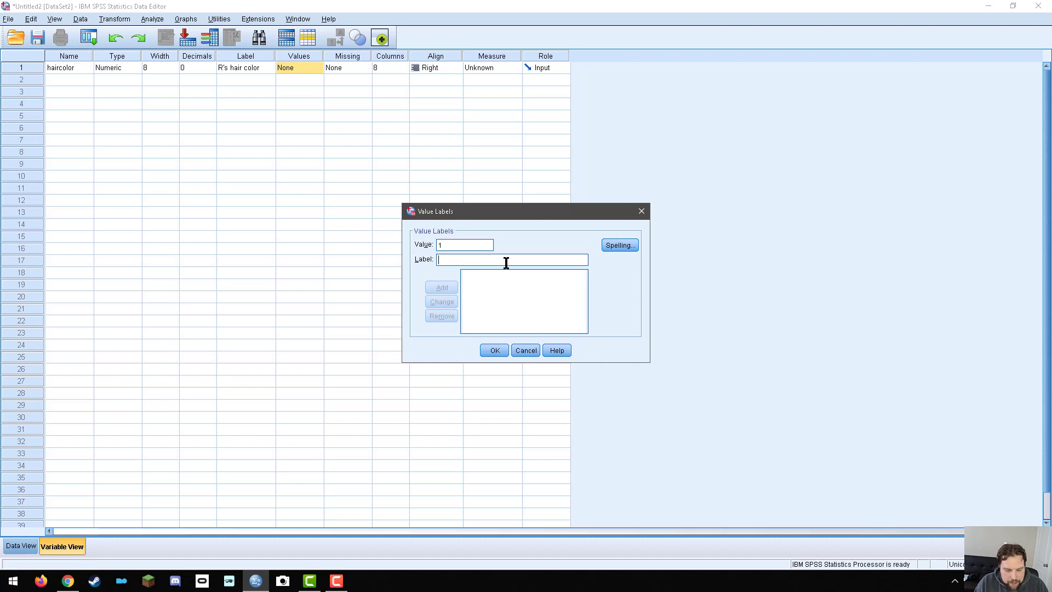
pyautogui.write('Brown')
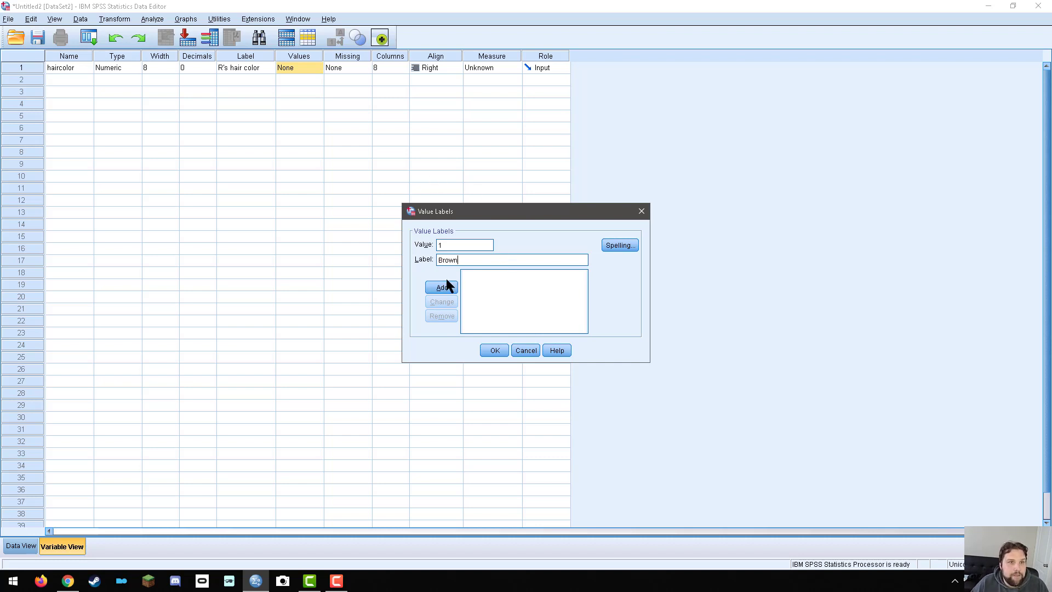
pyautogui.click(449, 285)
pyautogui.write('2')
pyautogui.click(453, 261)
pyautogui.write('B')
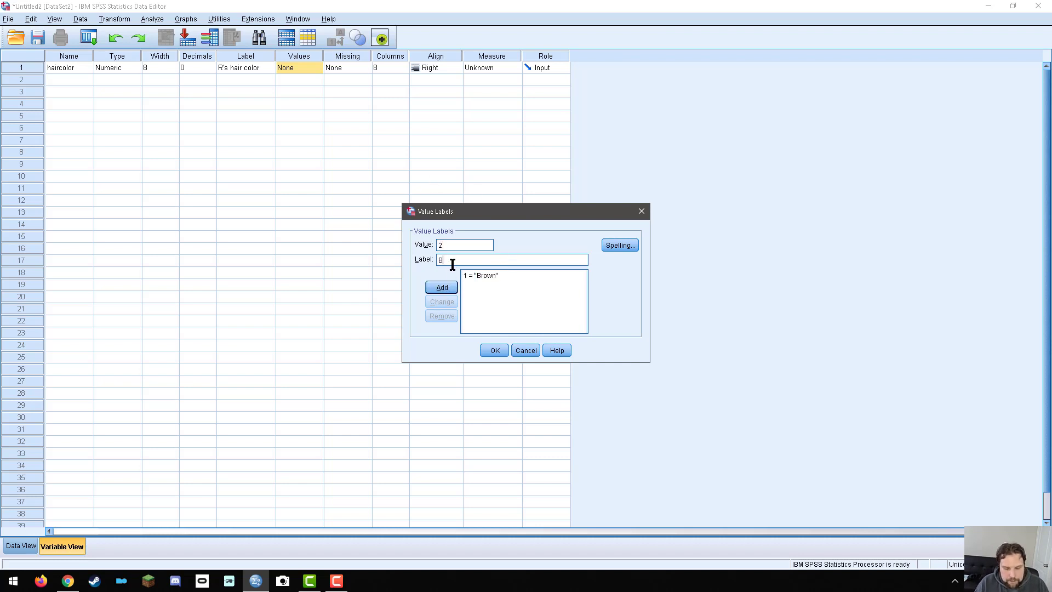
pyautogui.write('lack')
pyautogui.click(438, 285)
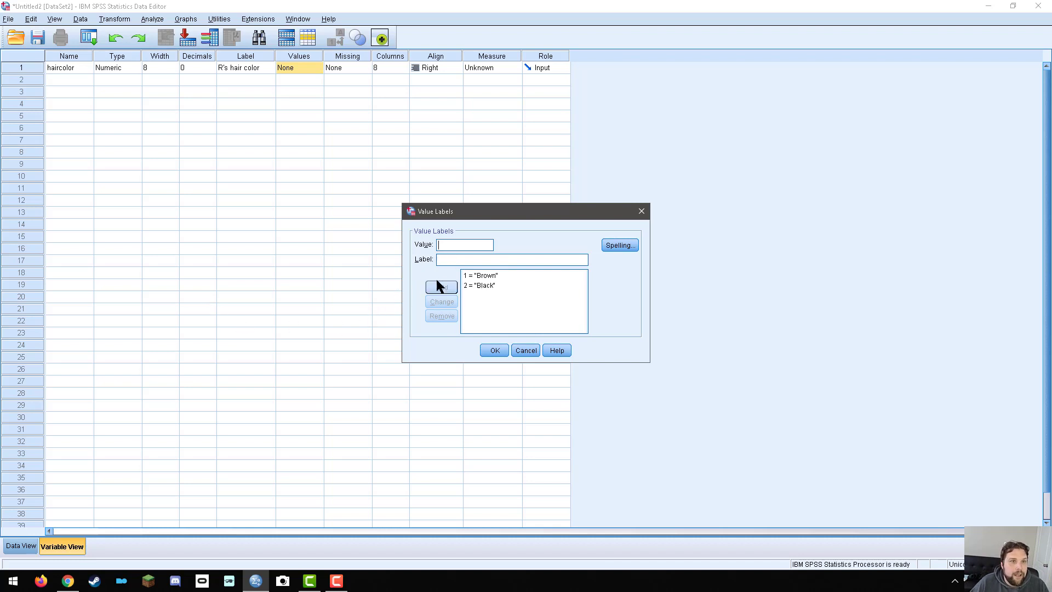
# Step: Add the value labels 3 = "Blond", 4 = "Red" and 5 = "Gray" to the haircolor variable
pyautogui.write('Blond')
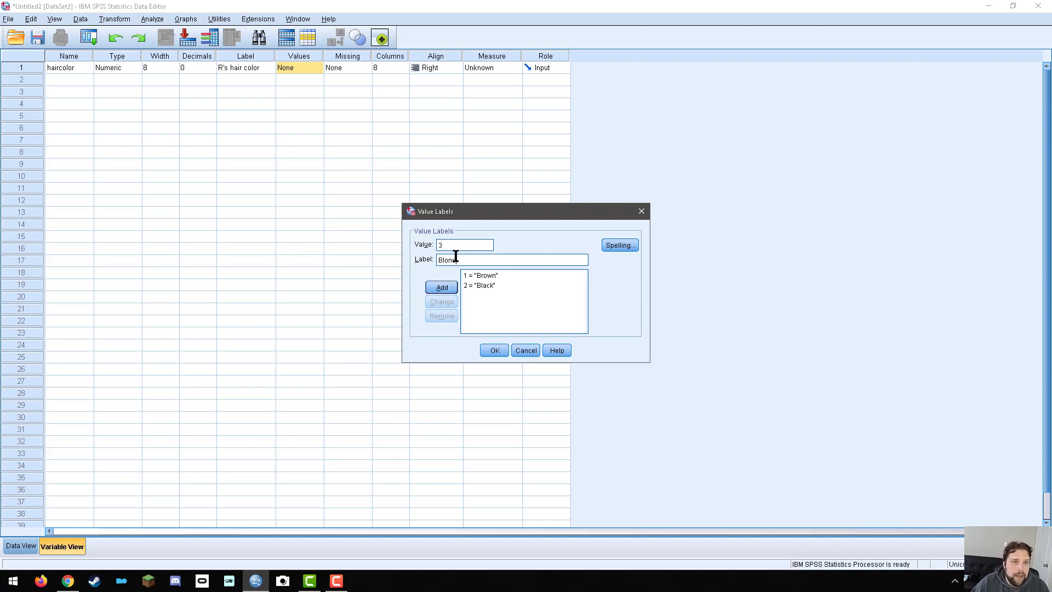
pyautogui.click(448, 288)
pyautogui.write('Red')
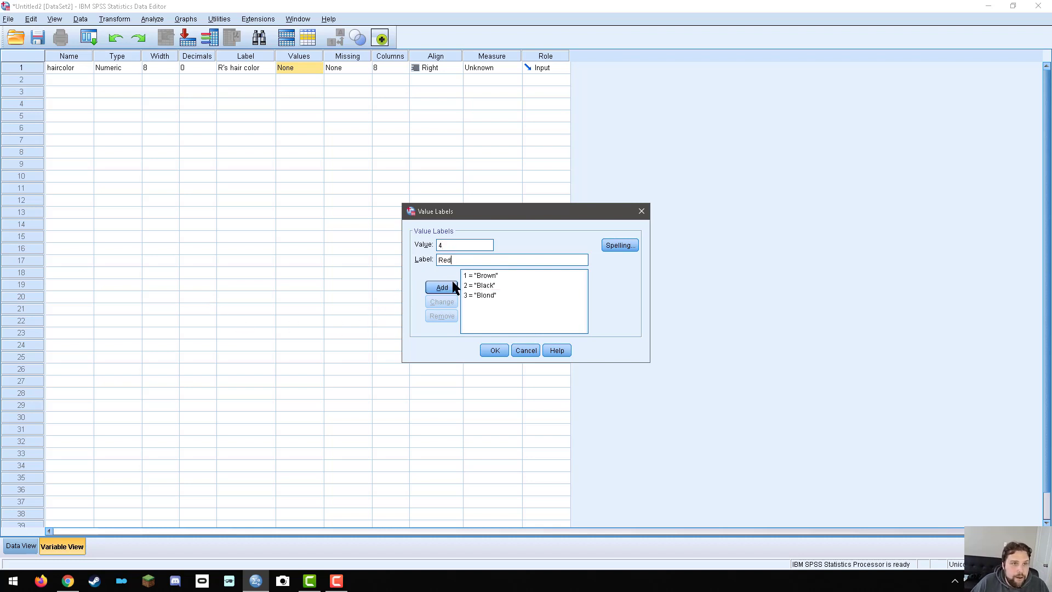
pyautogui.click(453, 286)
pyautogui.click(450, 259)
pyautogui.write('Gray')
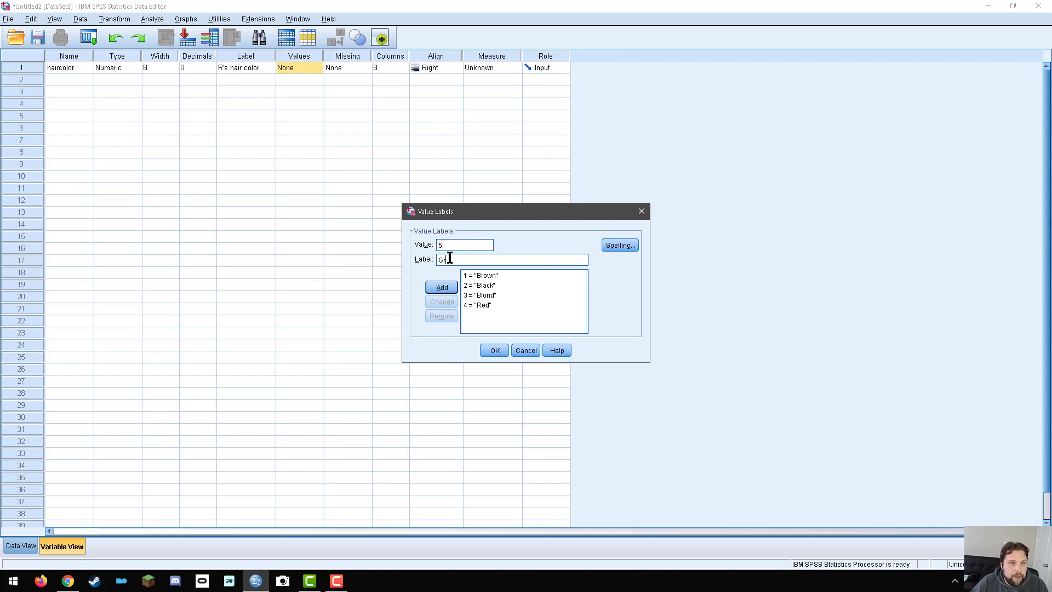
pyautogui.click(448, 287)
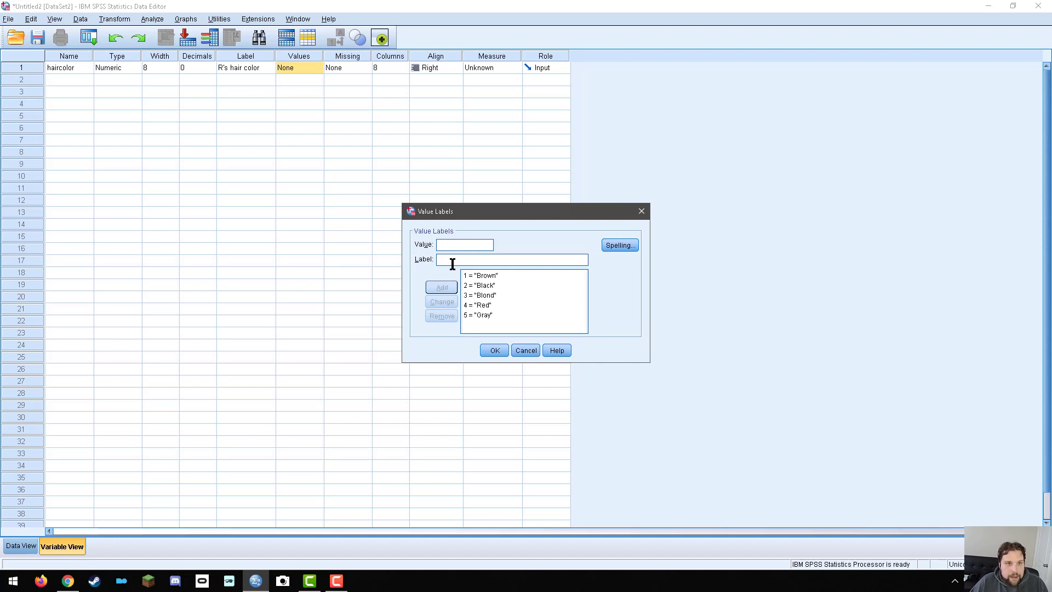
# Step: Add the value label 6 = "Other" to haircolor, then apply and review the complete set of value labels
pyautogui.write('6')
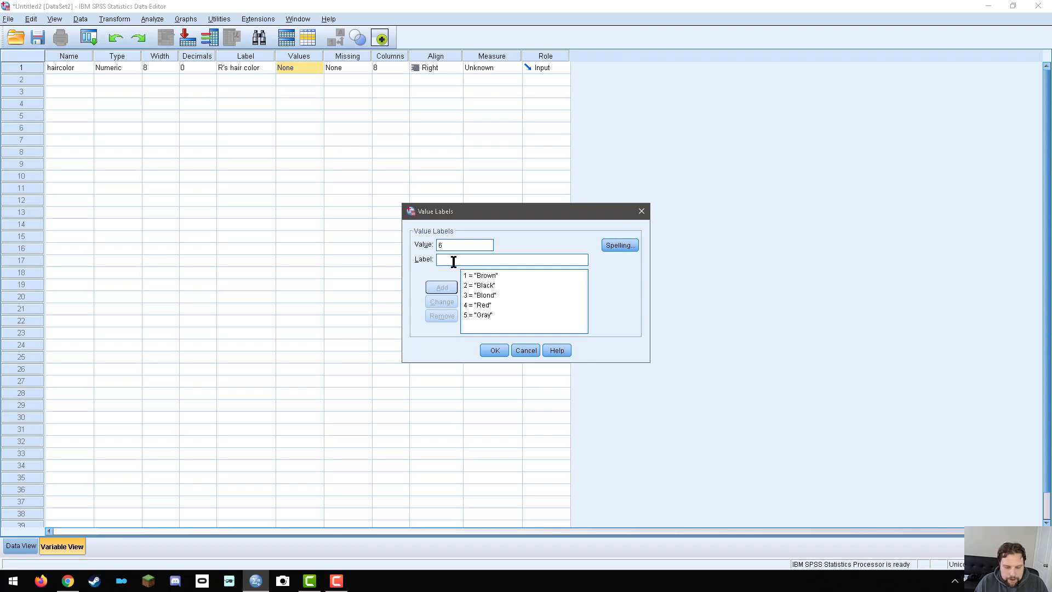
pyautogui.click(453, 262)
pyautogui.write('Other')
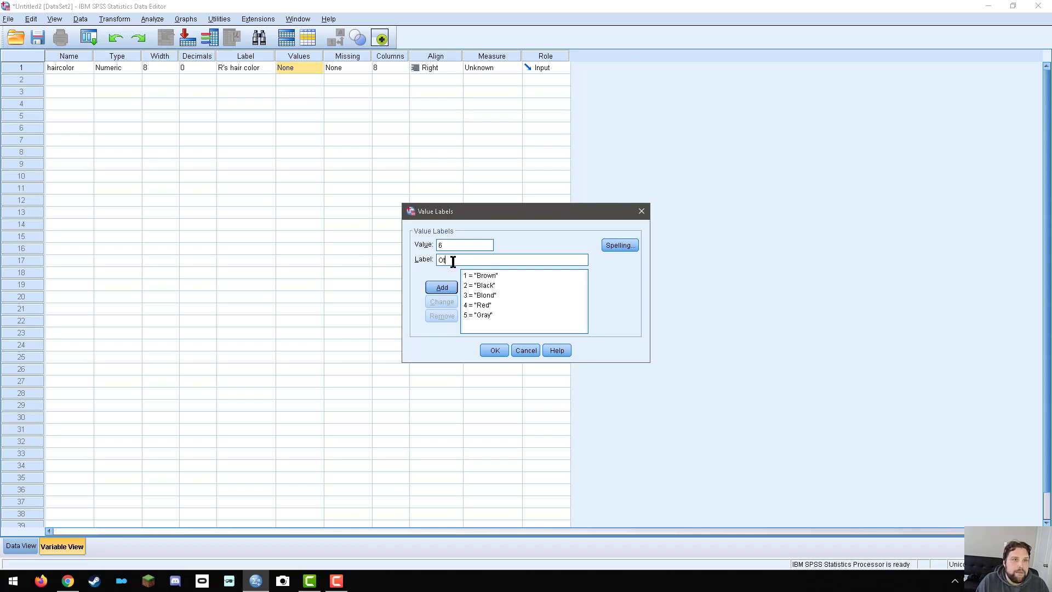
pyautogui.click(433, 288)
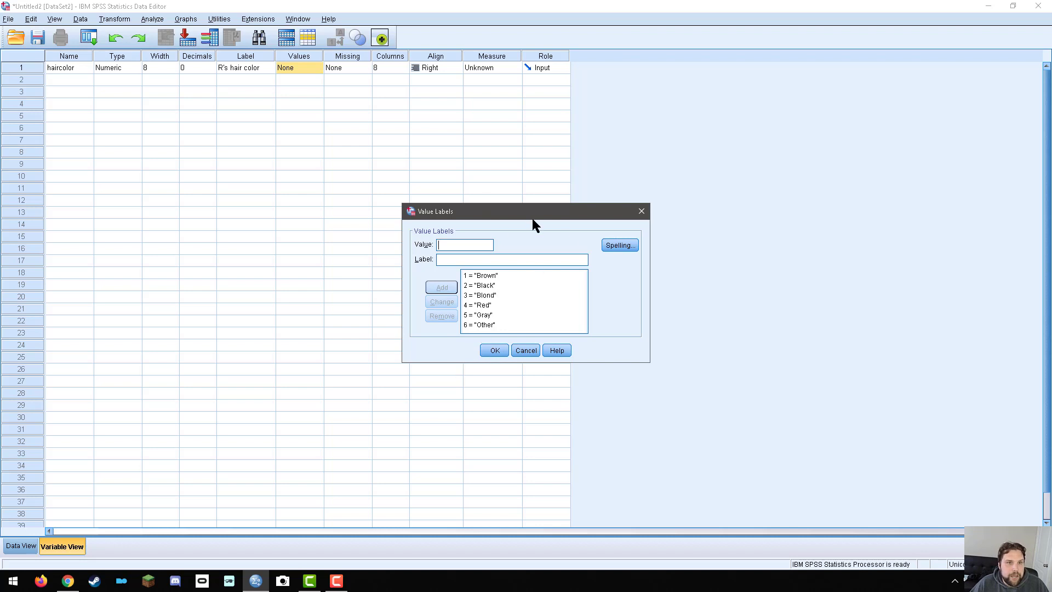
pyautogui.click(492, 351)
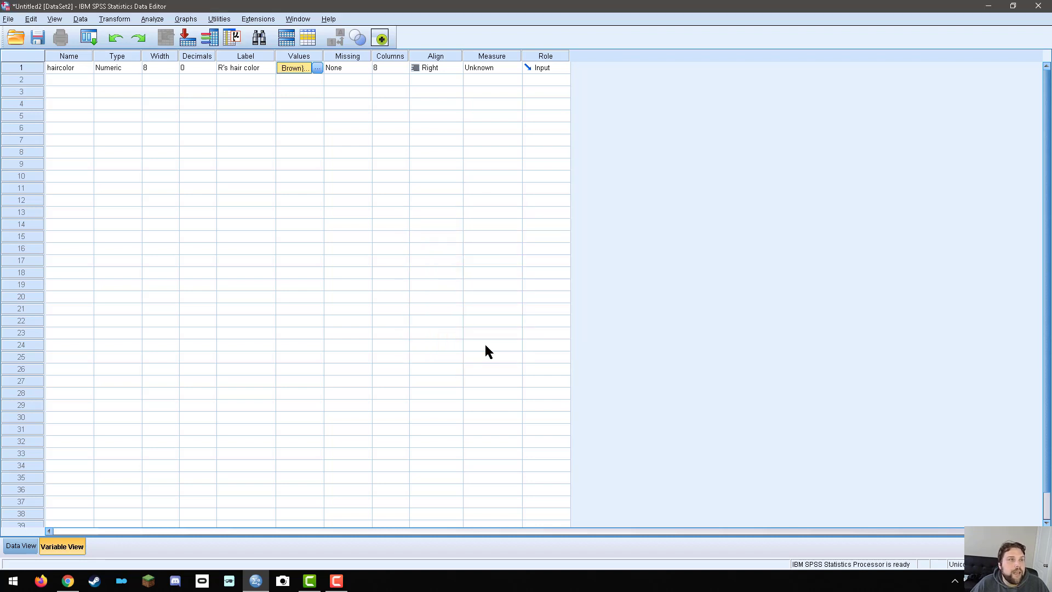
pyautogui.click(316, 68)
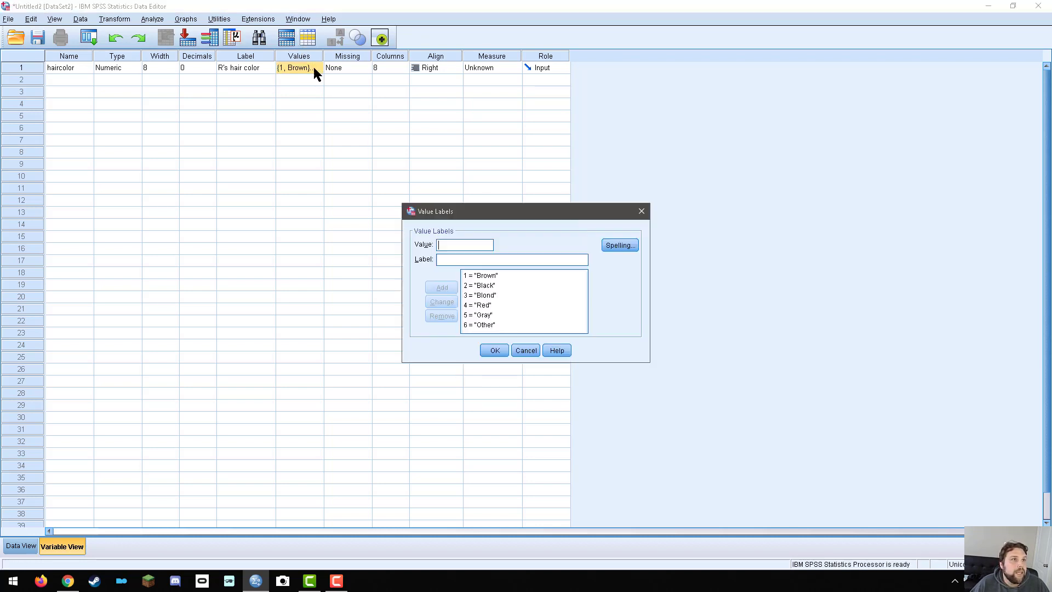
pyautogui.click(495, 350)
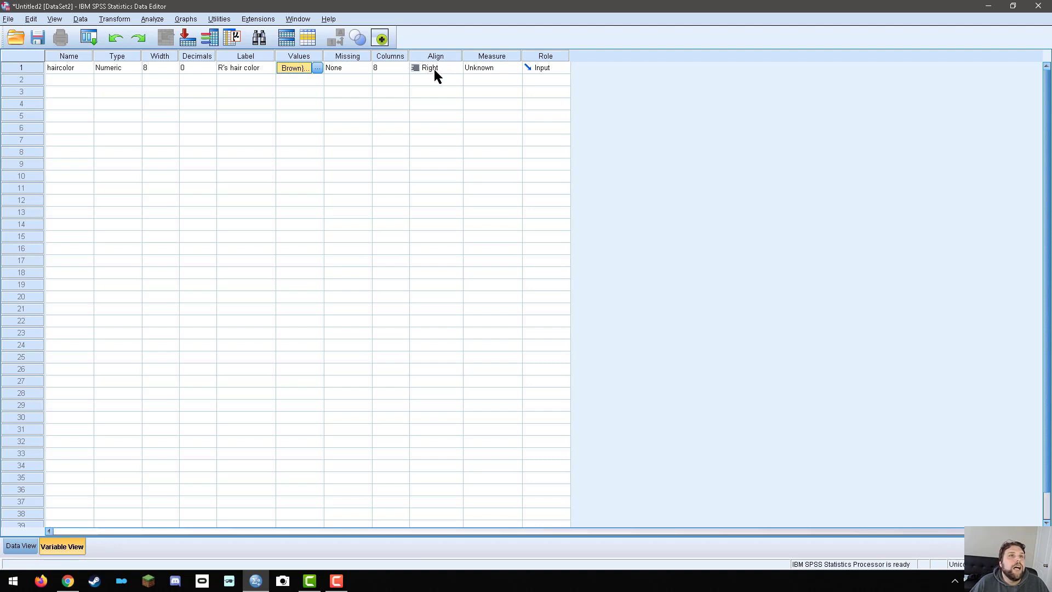
# Step: Set the measurement level of the haircolor variable to Nominal
pyautogui.click(488, 68)
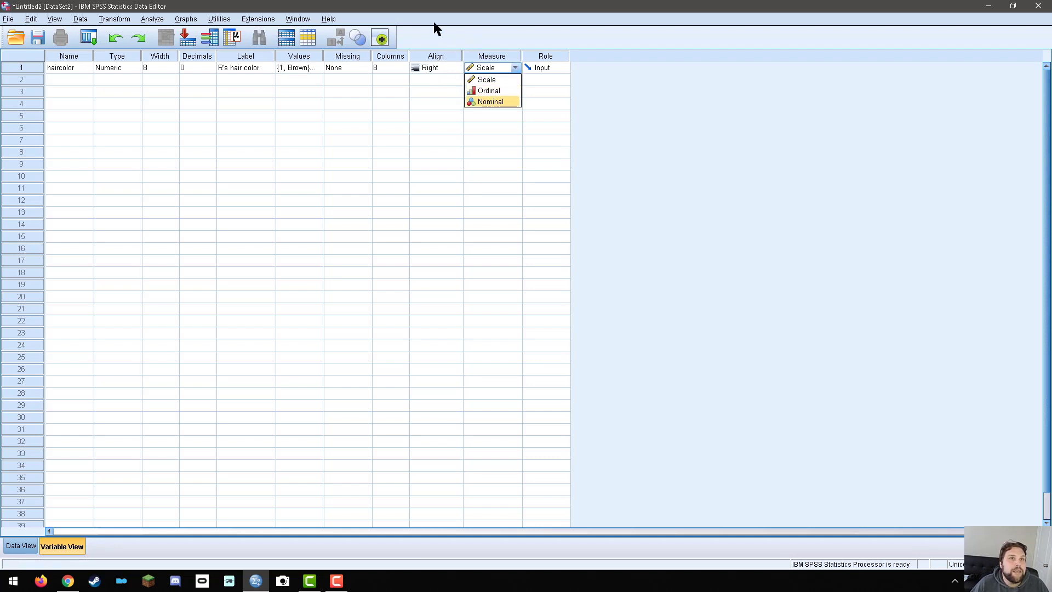
pyautogui.click(490, 102)
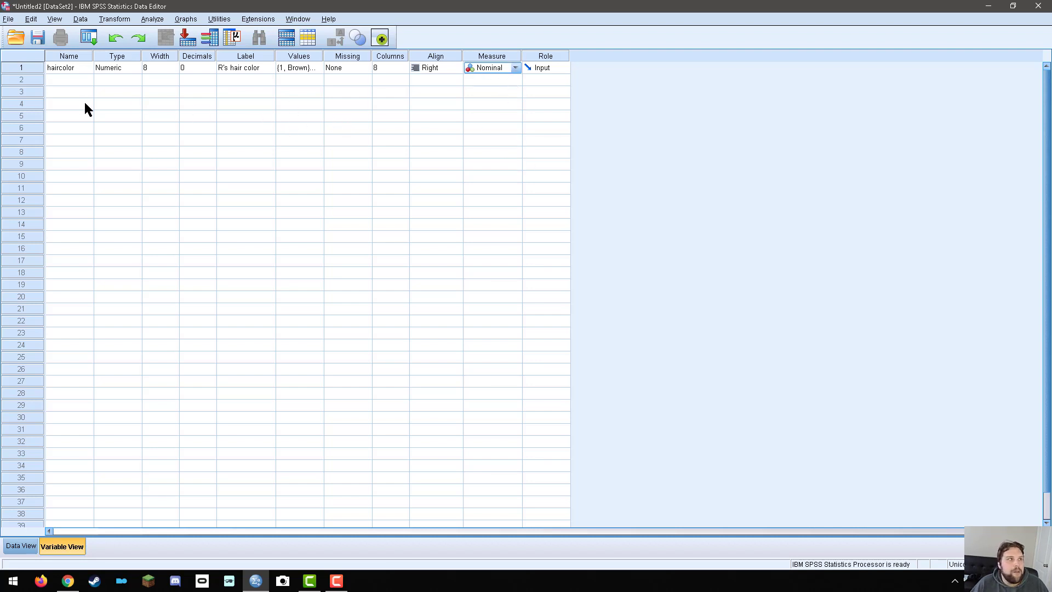
pyautogui.click(67, 81)
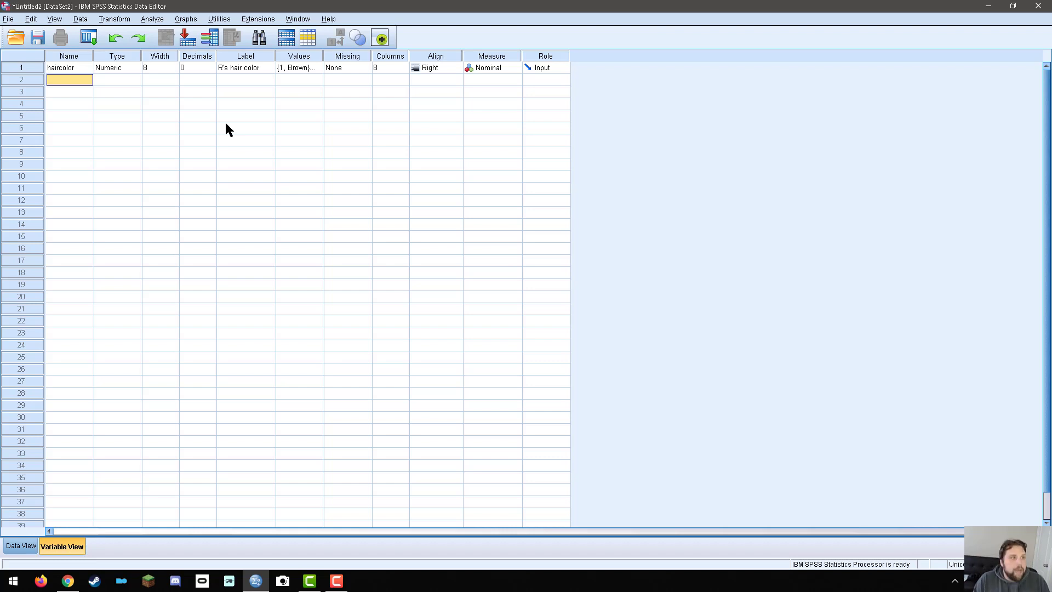
# Step: Add a second variable named classrank and set its measurement level to Ordinal
pyautogui.write('classrank')
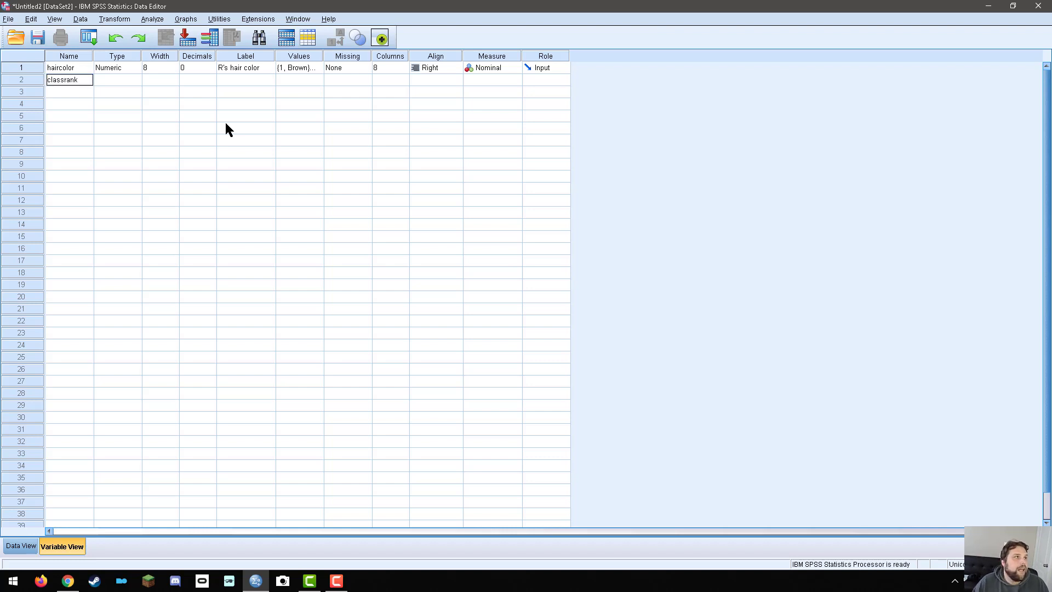
pyautogui.click(231, 142)
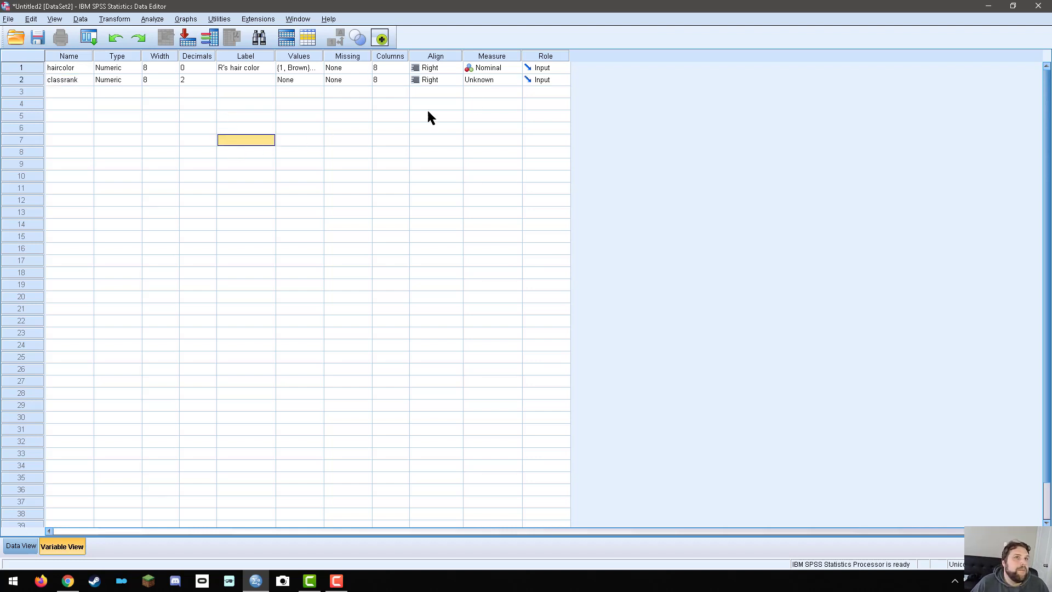
pyautogui.click(479, 79)
pyautogui.click(485, 104)
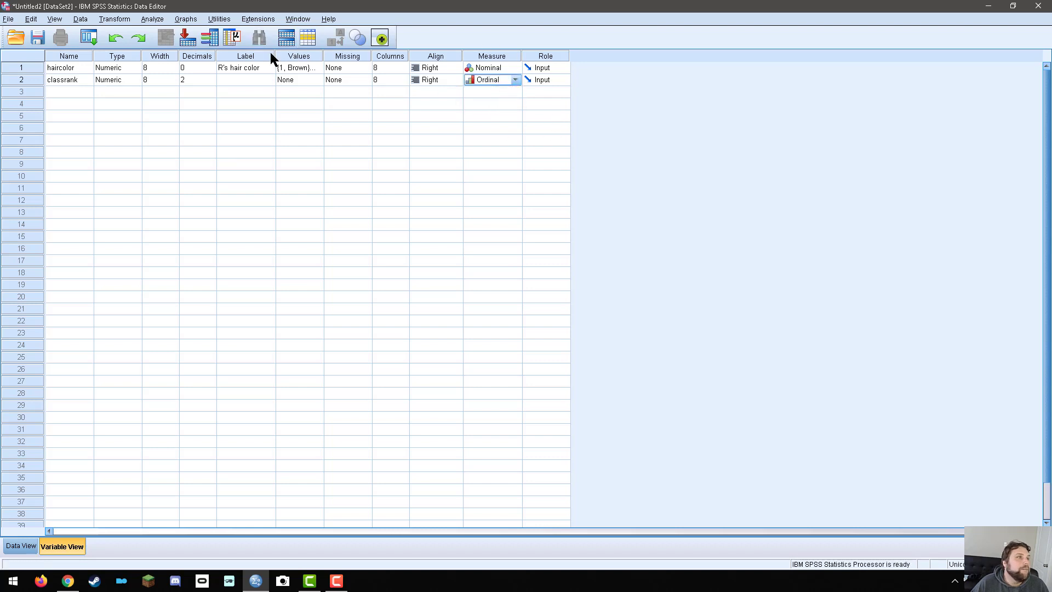
# Step: Set the classrank variable to 0 decimals and give it the label "R's class rank"
pyautogui.click(190, 82)
pyautogui.click(210, 82)
pyautogui.click(210, 81)
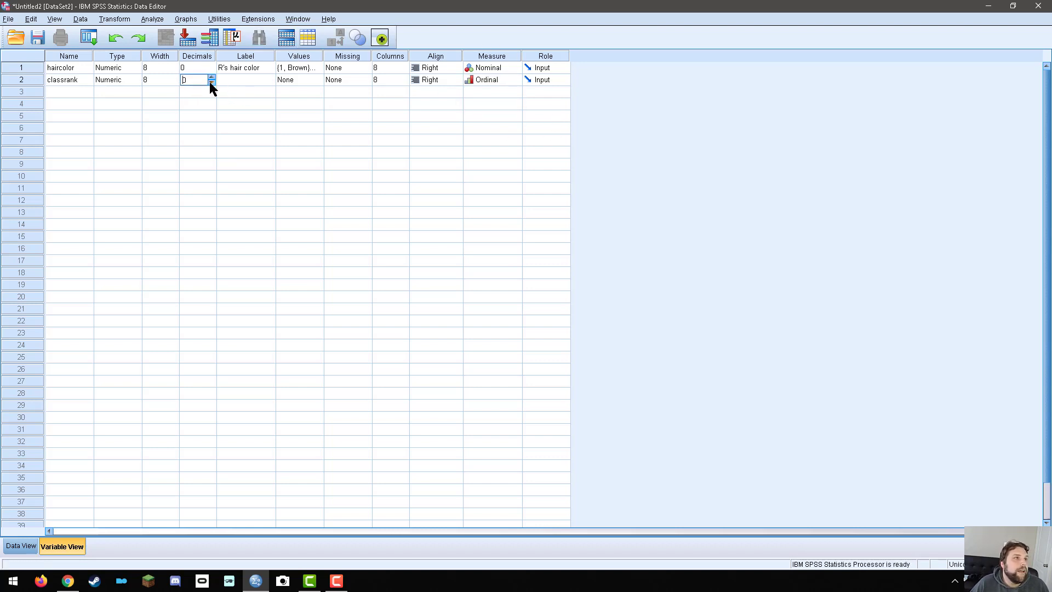
pyautogui.click(229, 80)
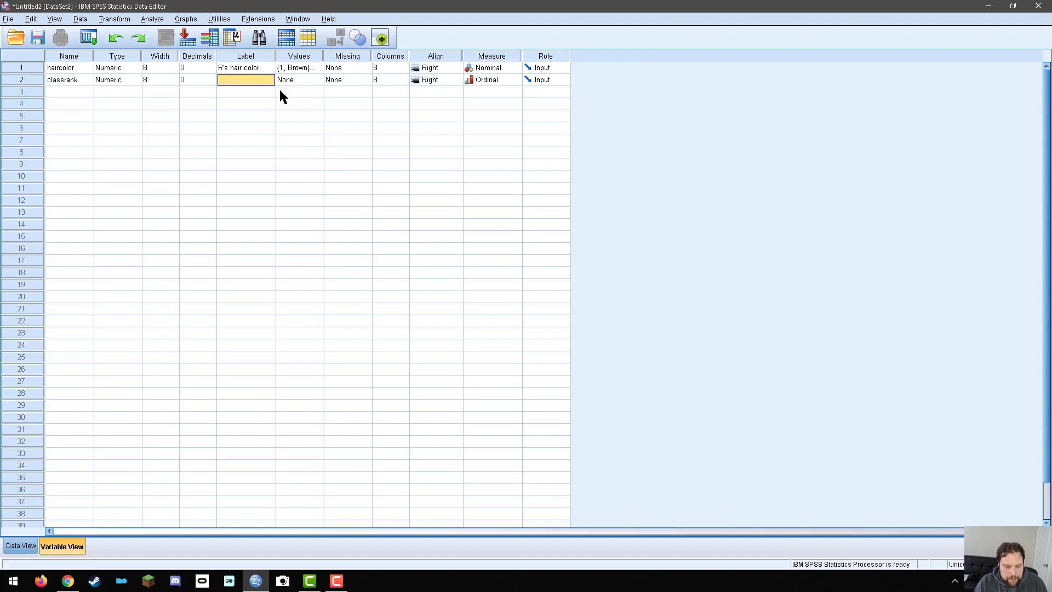
pyautogui.write("R's class rank")
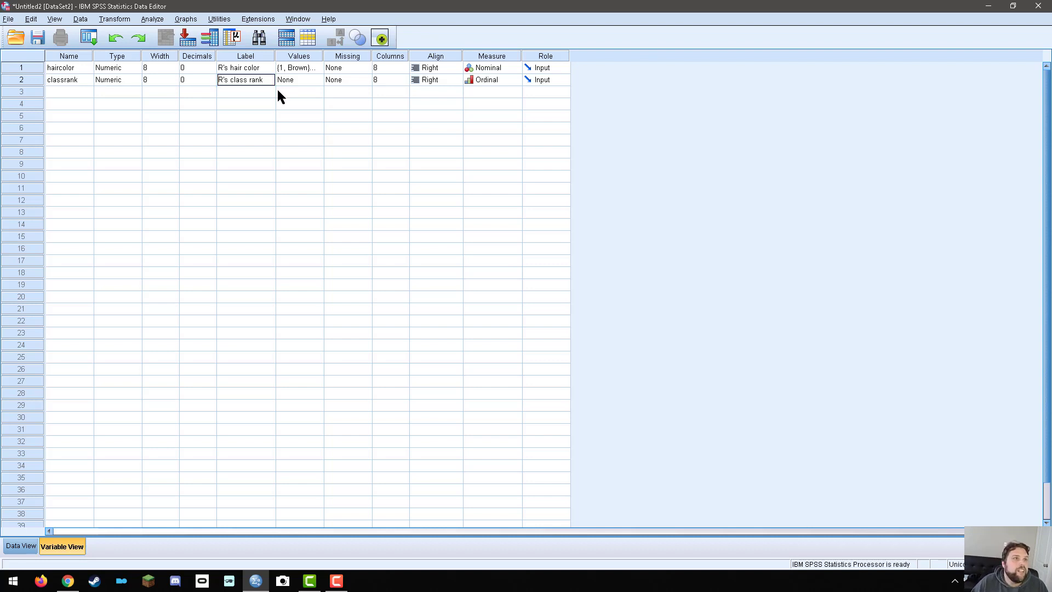
# Step: Add the value labels 1 = "Freshman" and 2 = "Sophomore" to the classrank variable
pyautogui.click(305, 81)
pyautogui.click(317, 83)
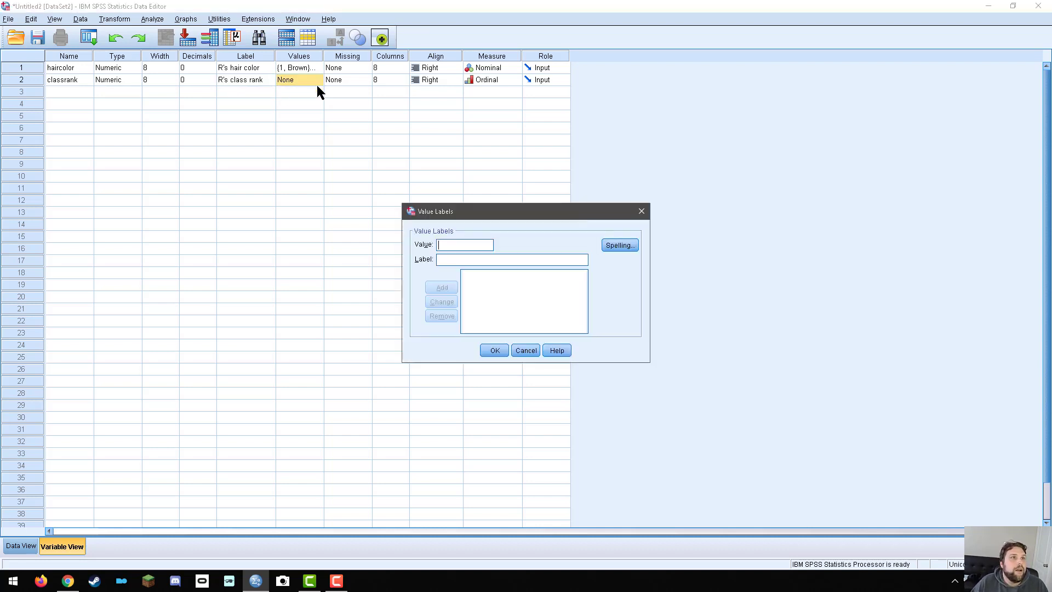
pyautogui.write('1')
pyautogui.click(469, 260)
pyautogui.write('Fres')
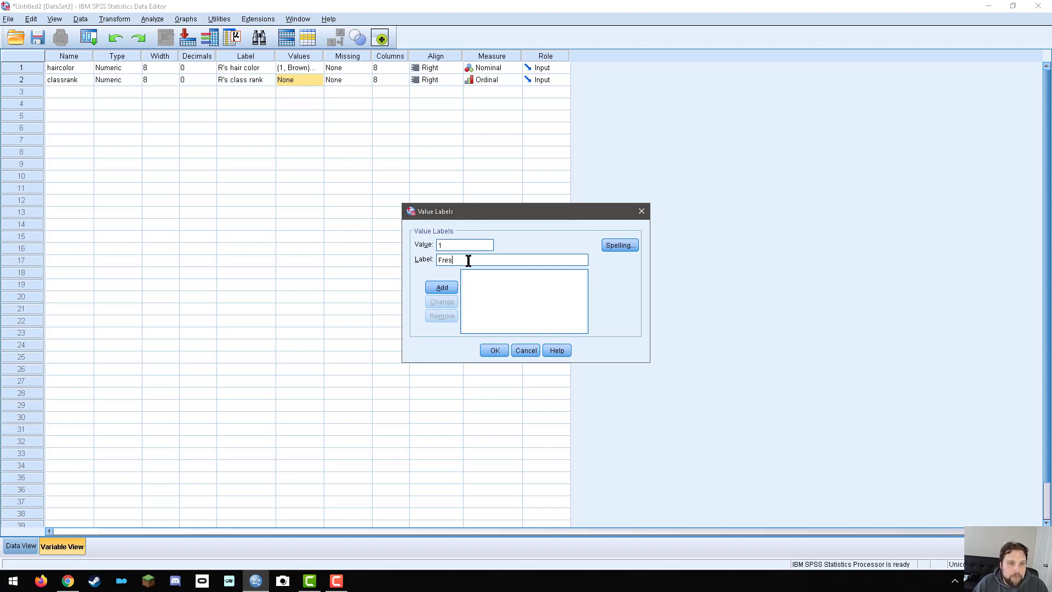
pyautogui.write('hman')
pyautogui.click(442, 288)
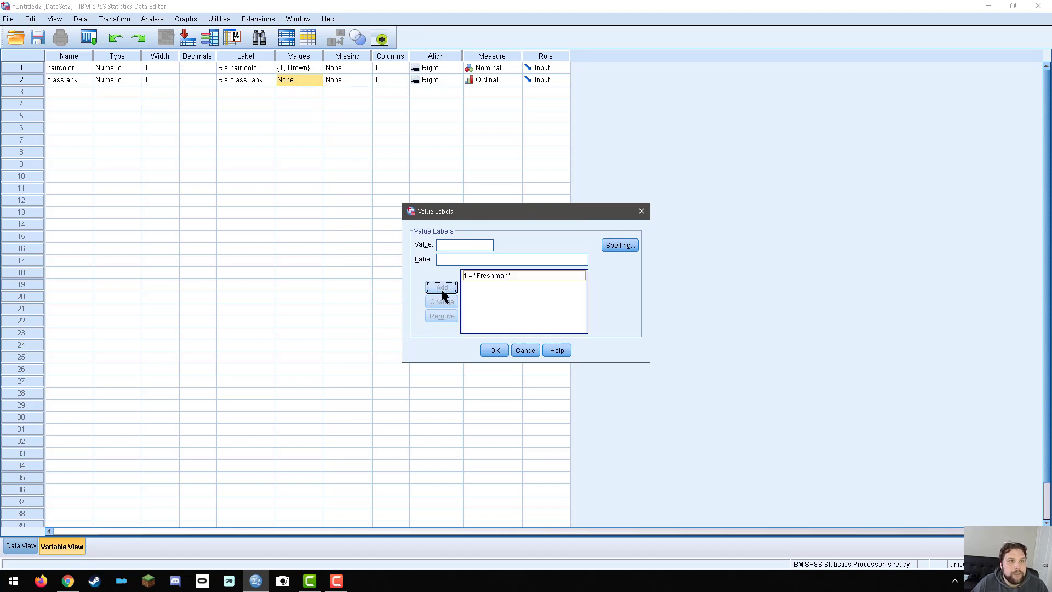
pyautogui.write('2')
pyautogui.click(450, 259)
pyautogui.write('S')
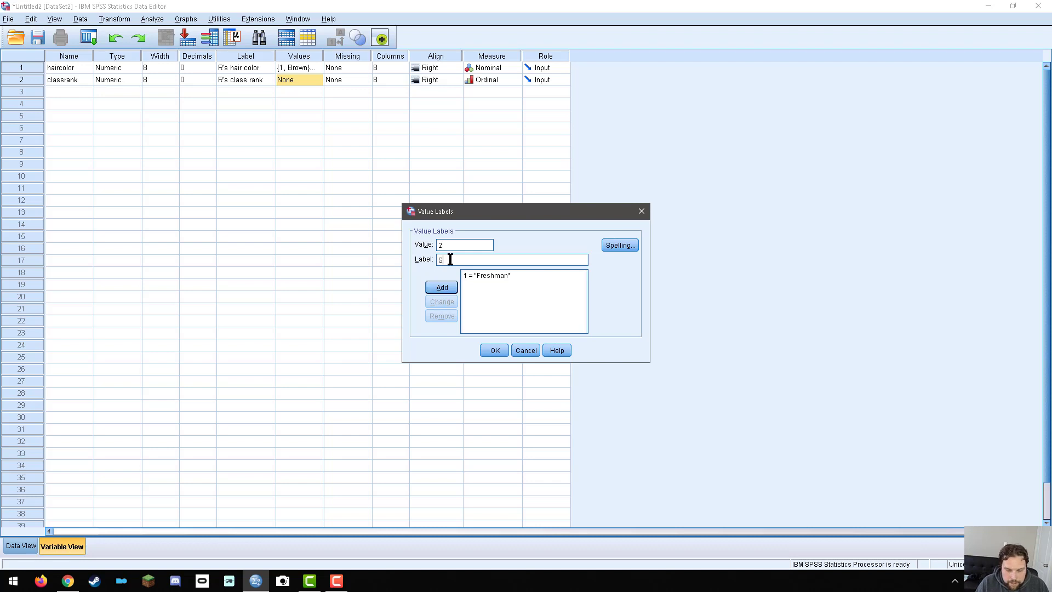
pyautogui.write('ophomore')
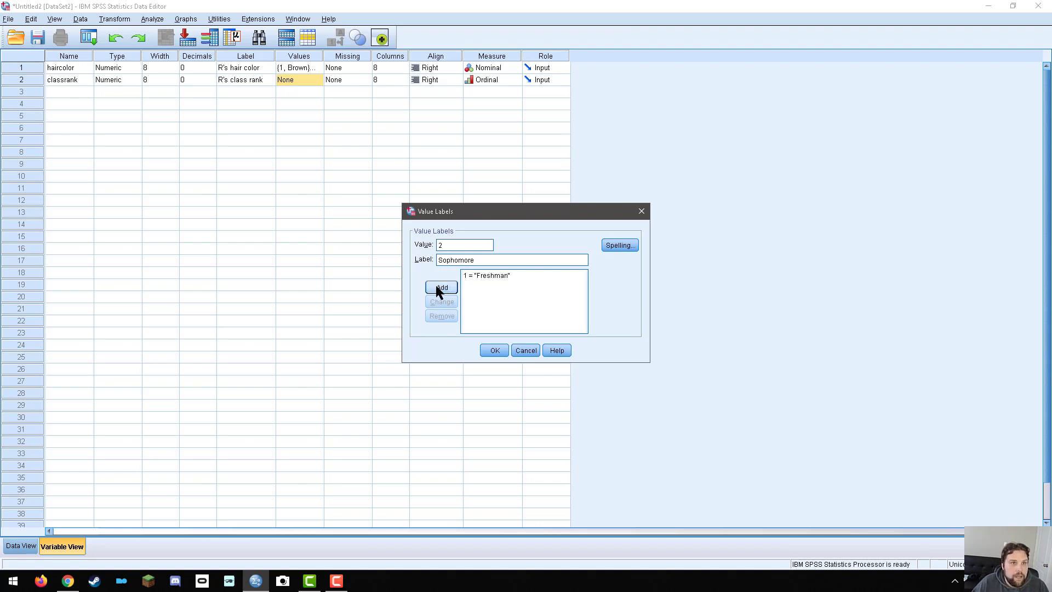
pyautogui.click(438, 287)
# Step: Add the value labels 3 = "Junior" and 4 = "Senior" to the classrank variable
pyautogui.write('3')
pyautogui.click(471, 258)
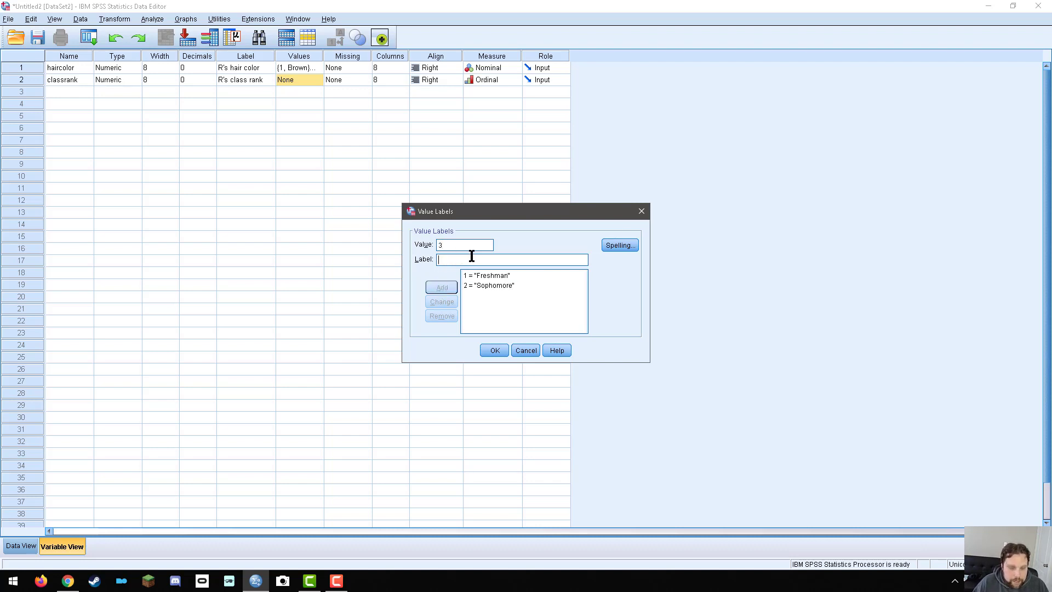
pyautogui.write('Junior')
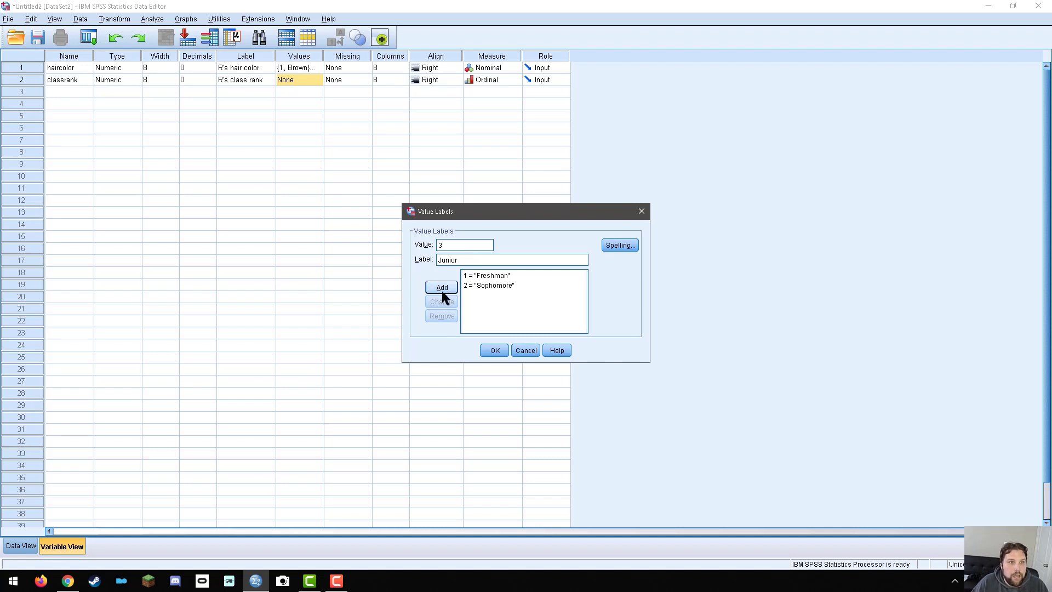
pyautogui.click(442, 287)
pyautogui.write('4')
pyautogui.click(451, 260)
pyautogui.write('Senior')
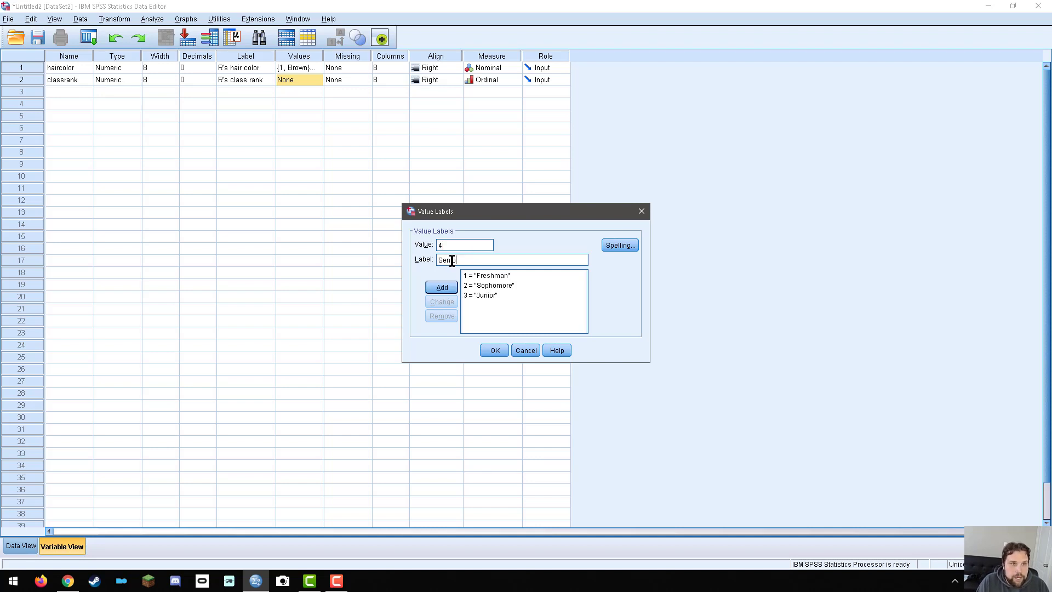
pyautogui.click(443, 285)
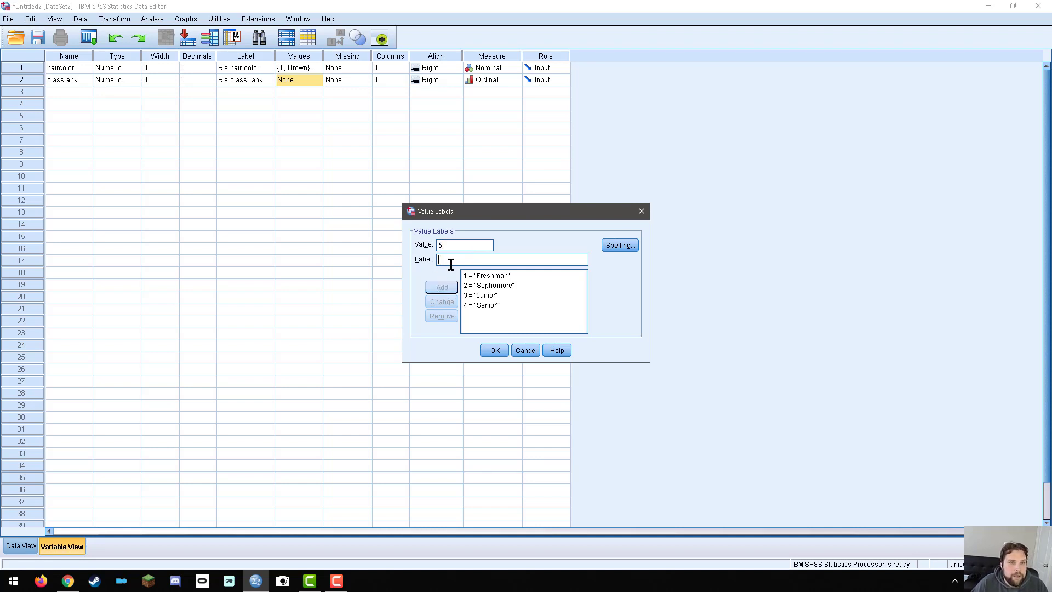
# Step: Add the value label 5 = "Grad" to classrank and apply the set of value labels
pyautogui.write('Grad')
pyautogui.click(433, 286)
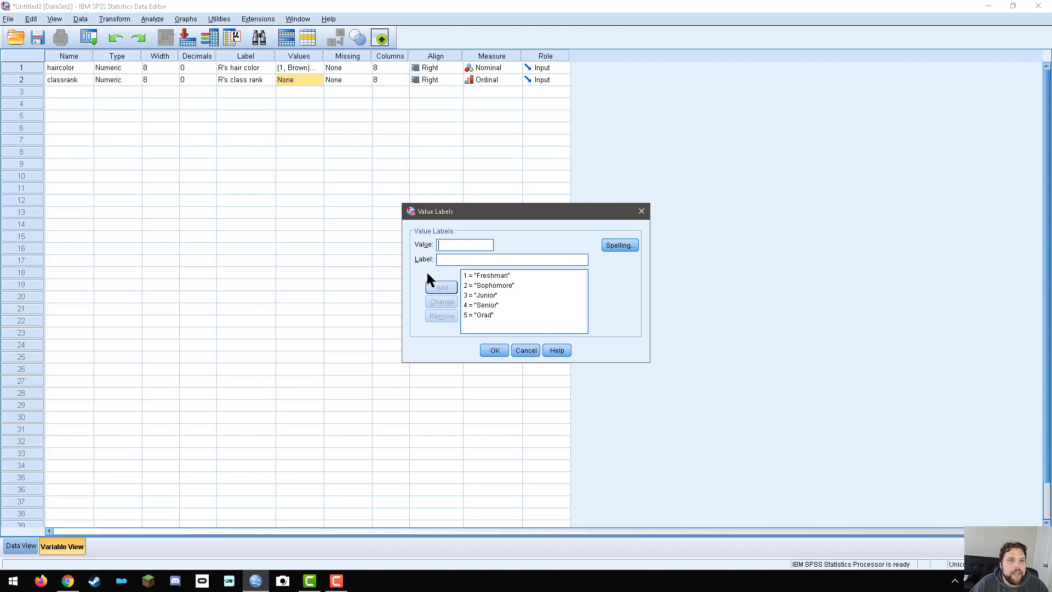
pyautogui.click(495, 351)
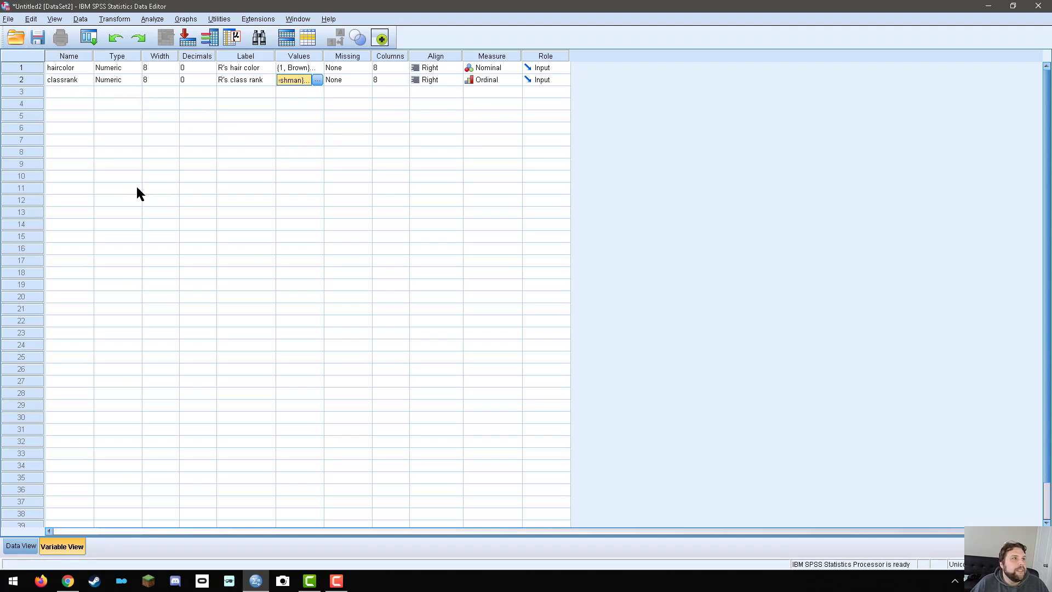
# Step: Define a third variable named income with the Scale measurement level and the label "R's income"
pyautogui.click(69, 93)
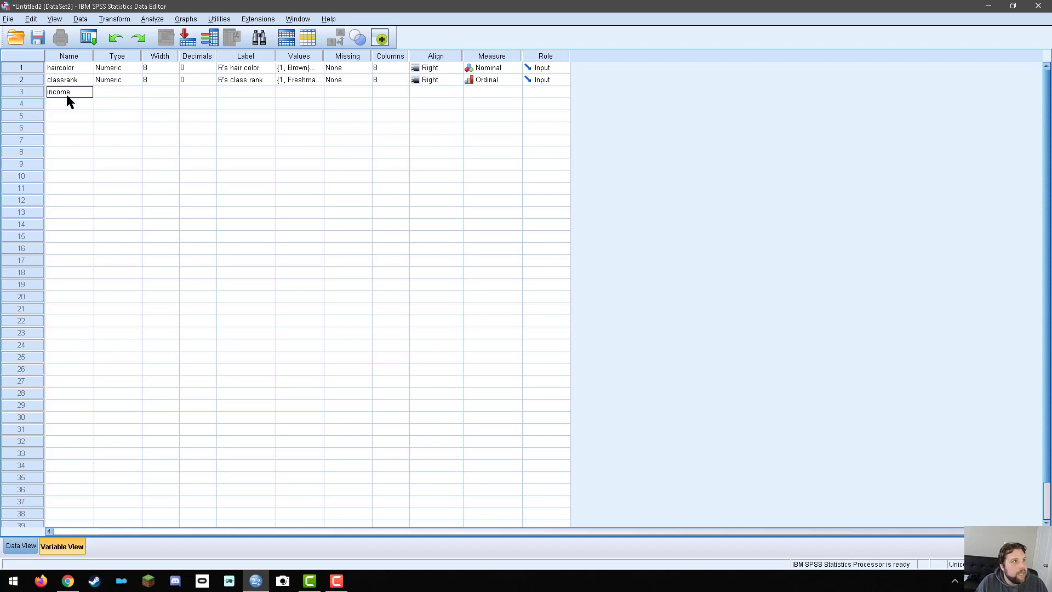
pyautogui.click(506, 92)
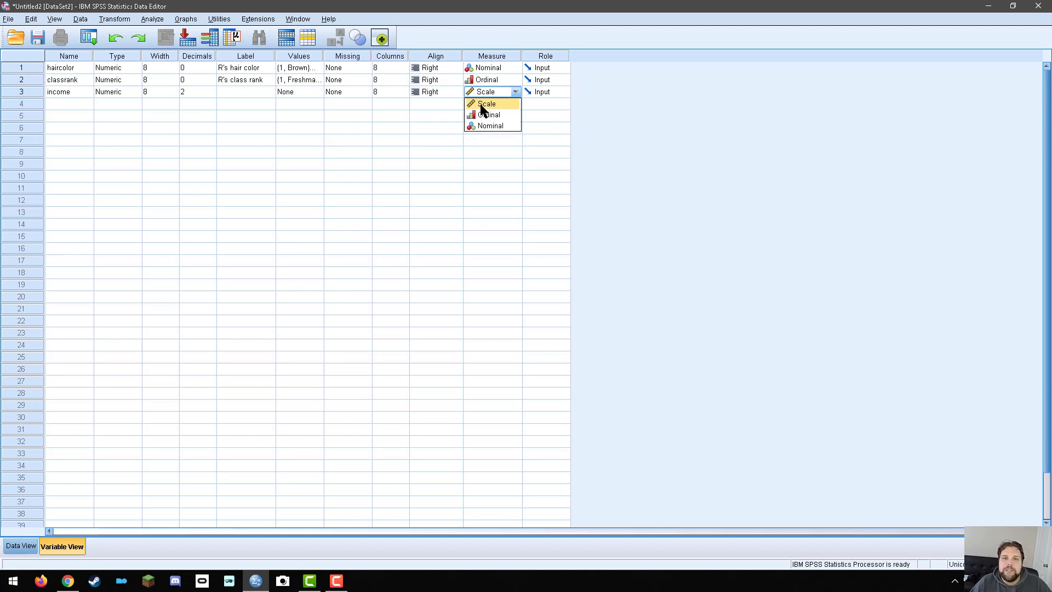
pyautogui.click(481, 104)
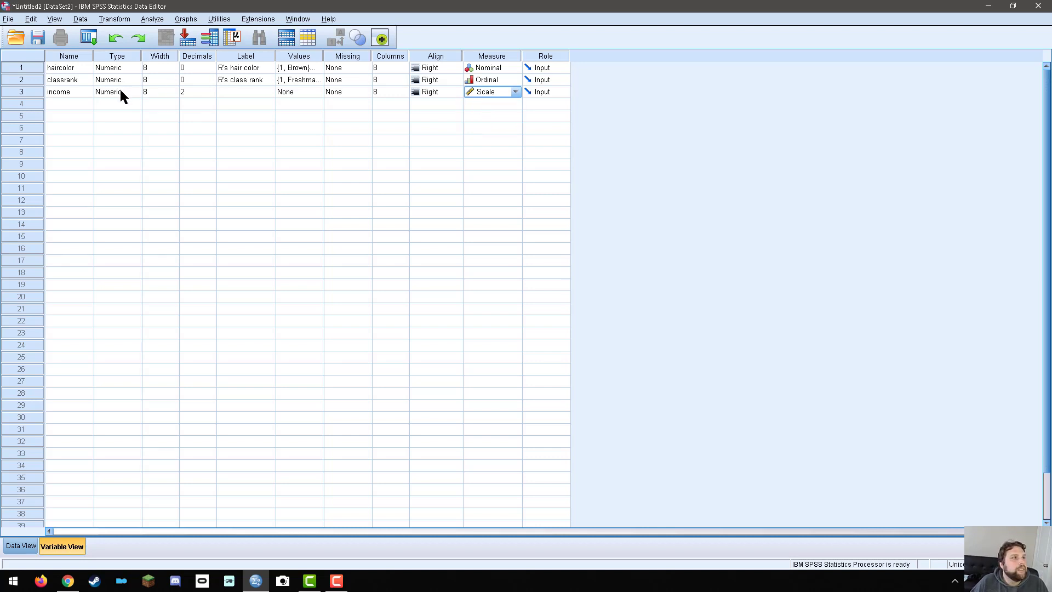
pyautogui.click(229, 92)
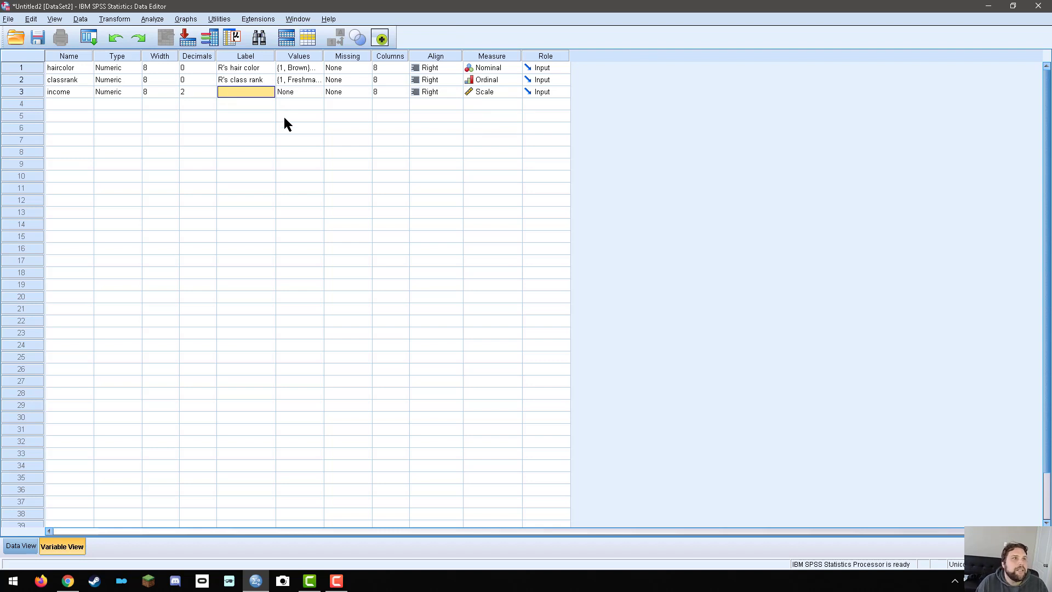
pyautogui.write("R's income")
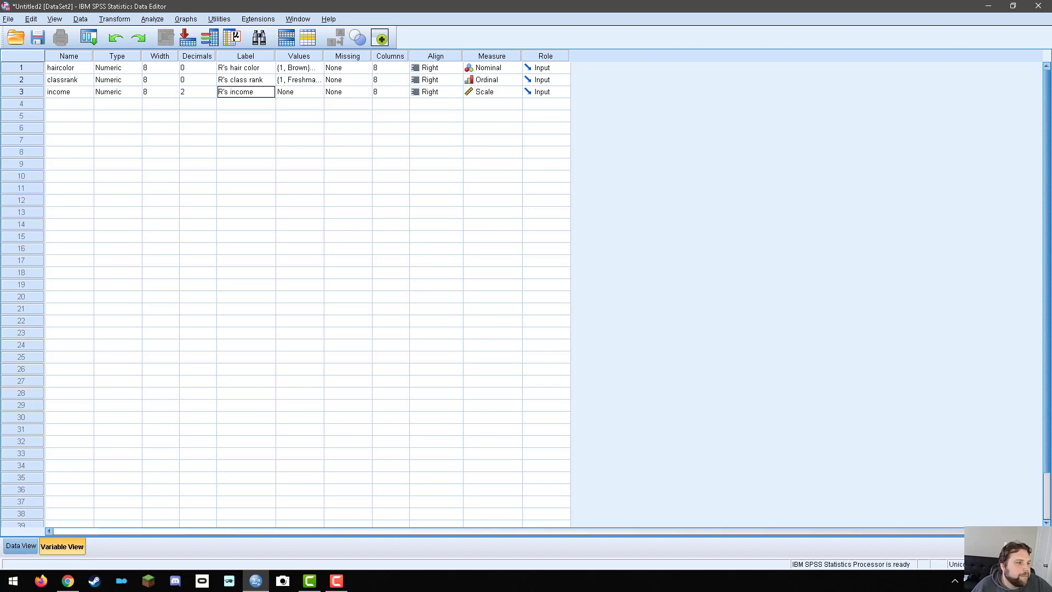
# Step: Enter the first case in the data sheet with haircolor 1, classrank 3 and income 25000.60
pyautogui.click(14, 545)
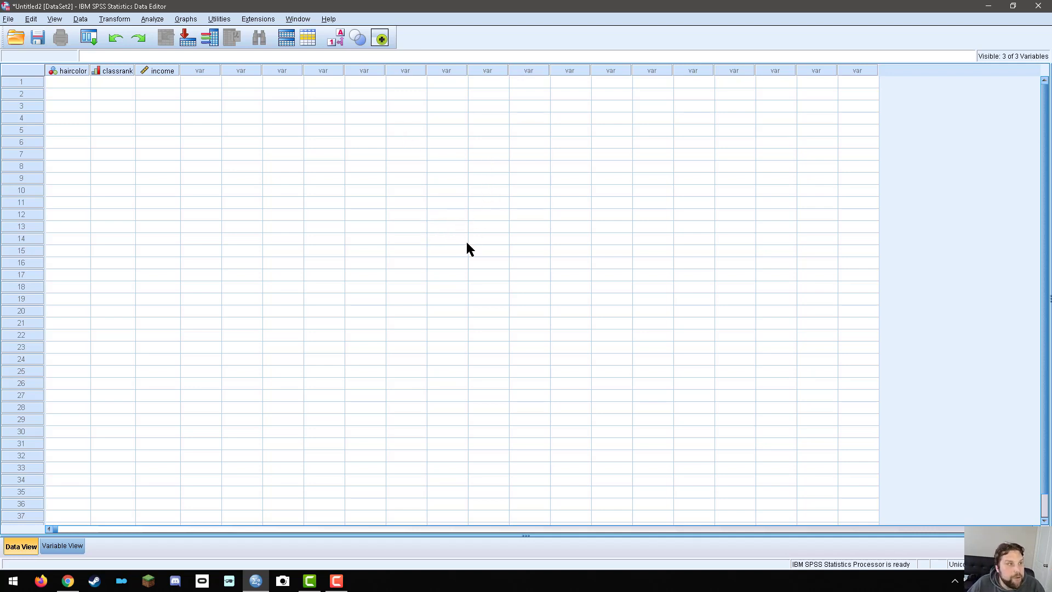
pyautogui.click(49, 81)
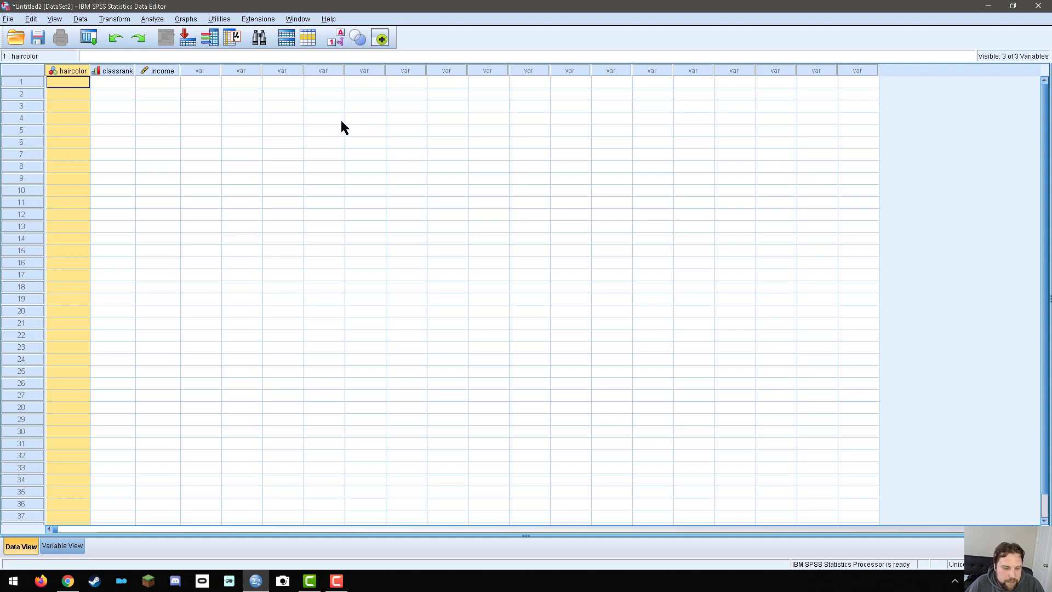
pyautogui.click(266, 120)
pyautogui.click(60, 83)
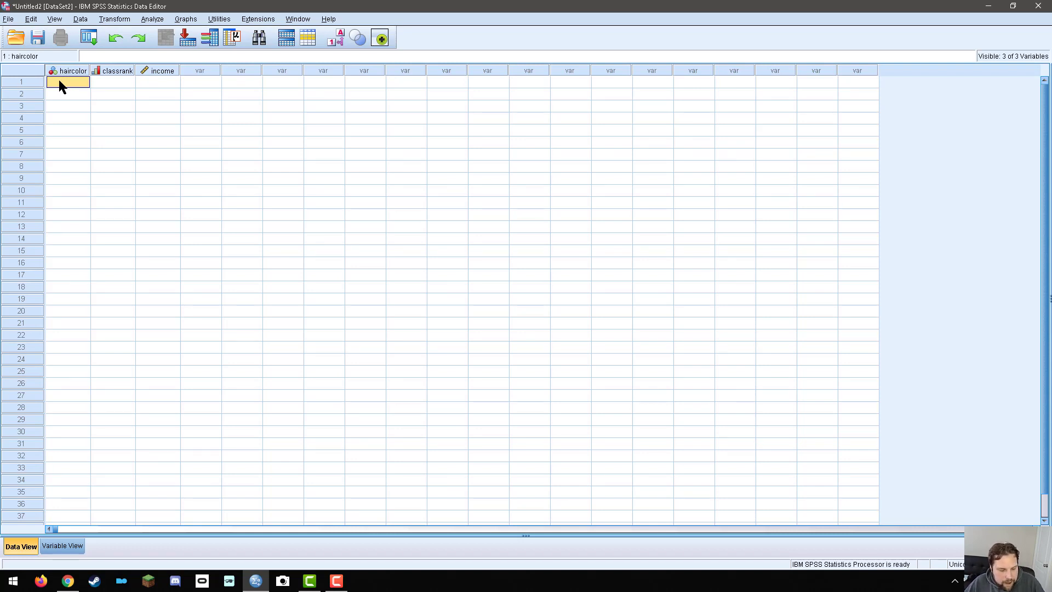
pyautogui.click(109, 82)
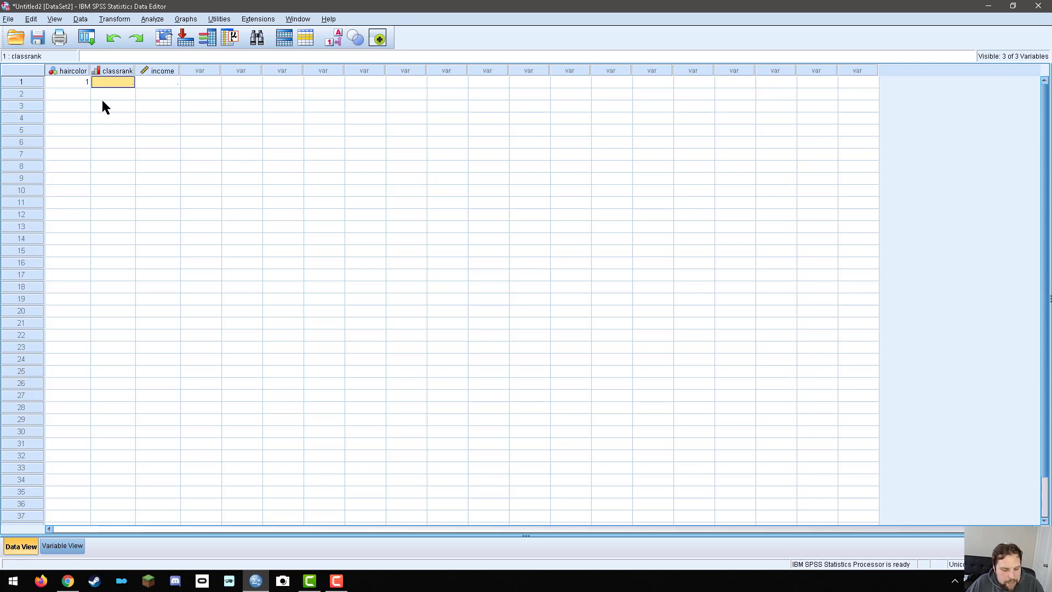
pyautogui.write('3')
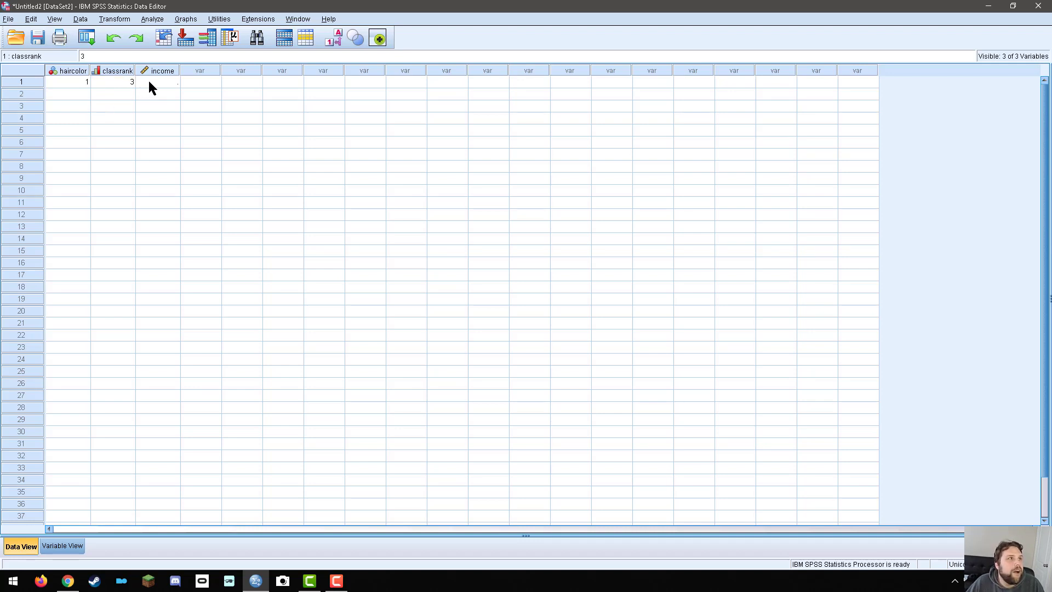
pyautogui.click(150, 83)
pyautogui.write('25000')
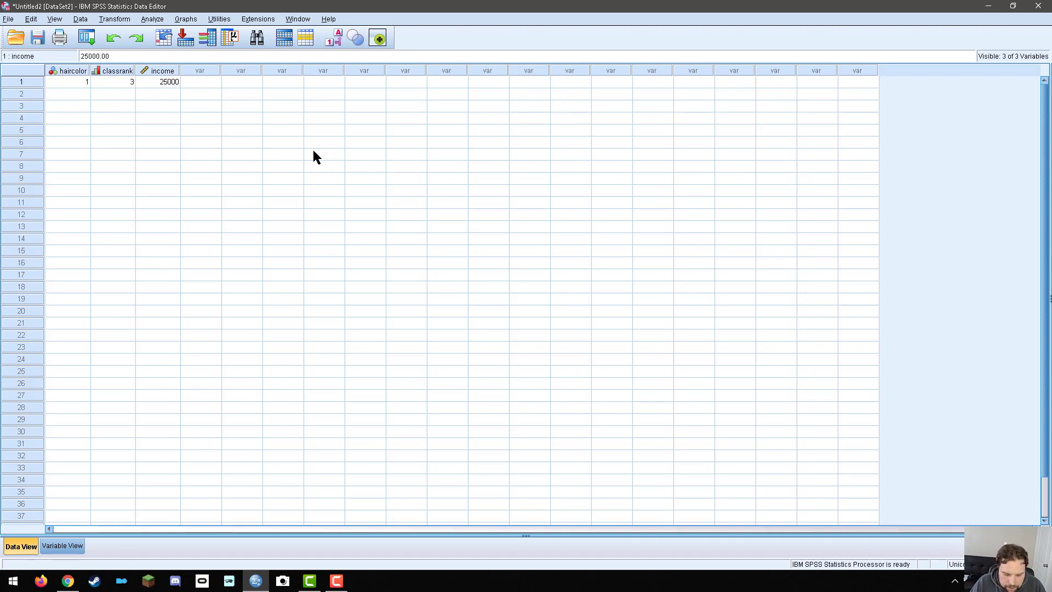
pyautogui.write('.60')
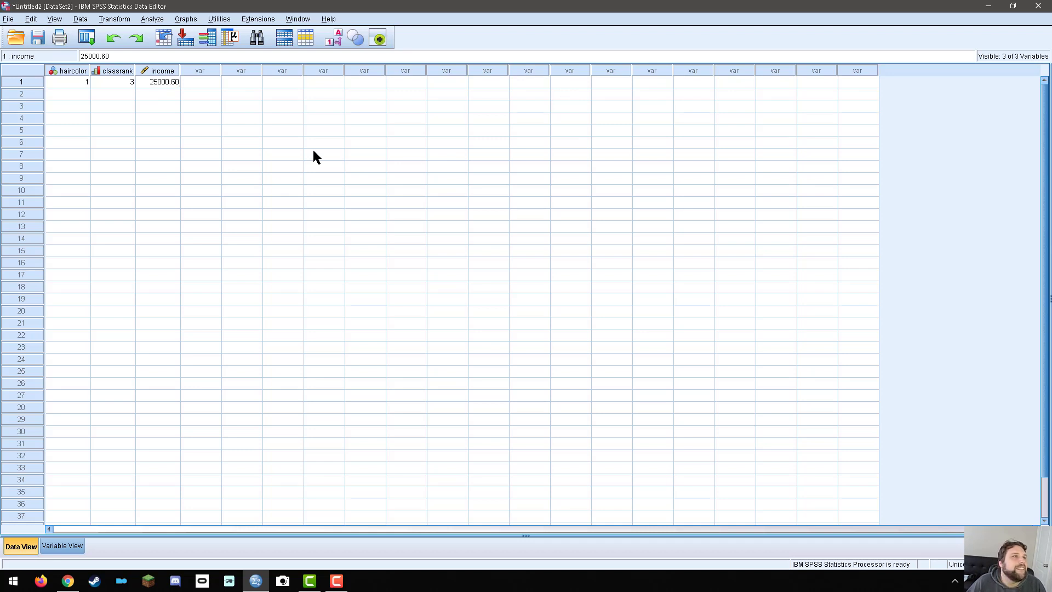
pyautogui.click(403, 166)
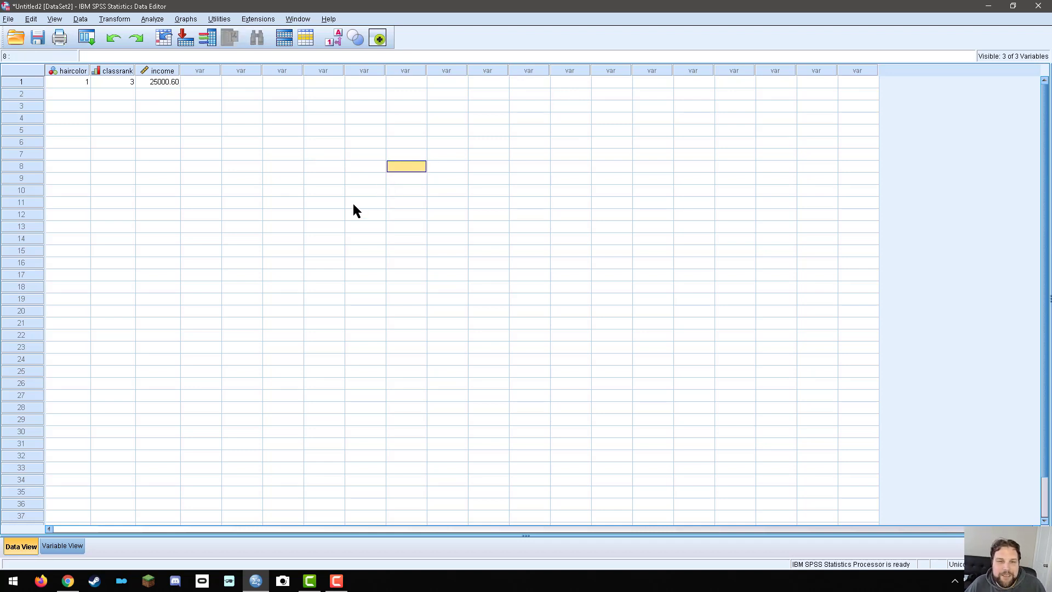
# Step: Enter the second case with haircolor 2, classrank 4 and income 0
pyautogui.click(73, 95)
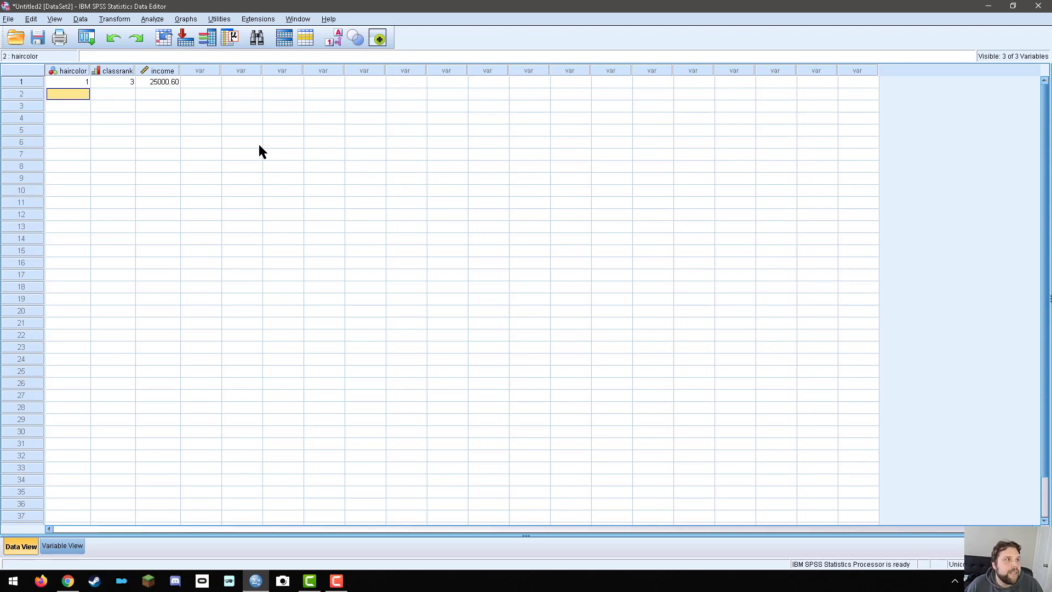
pyautogui.write('2')
pyautogui.click(122, 93)
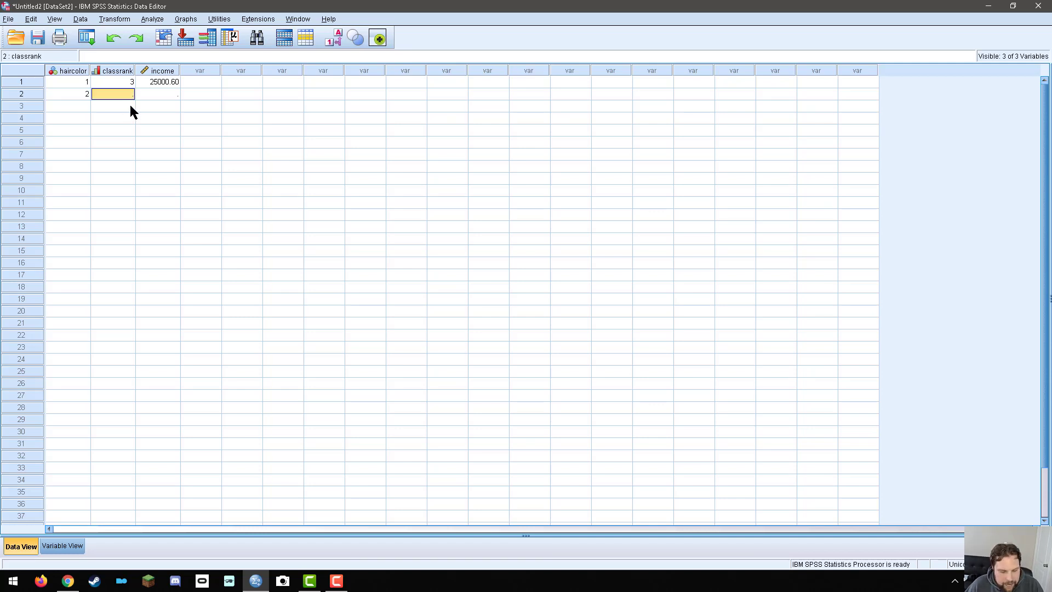
pyautogui.write('4')
pyautogui.click(147, 93)
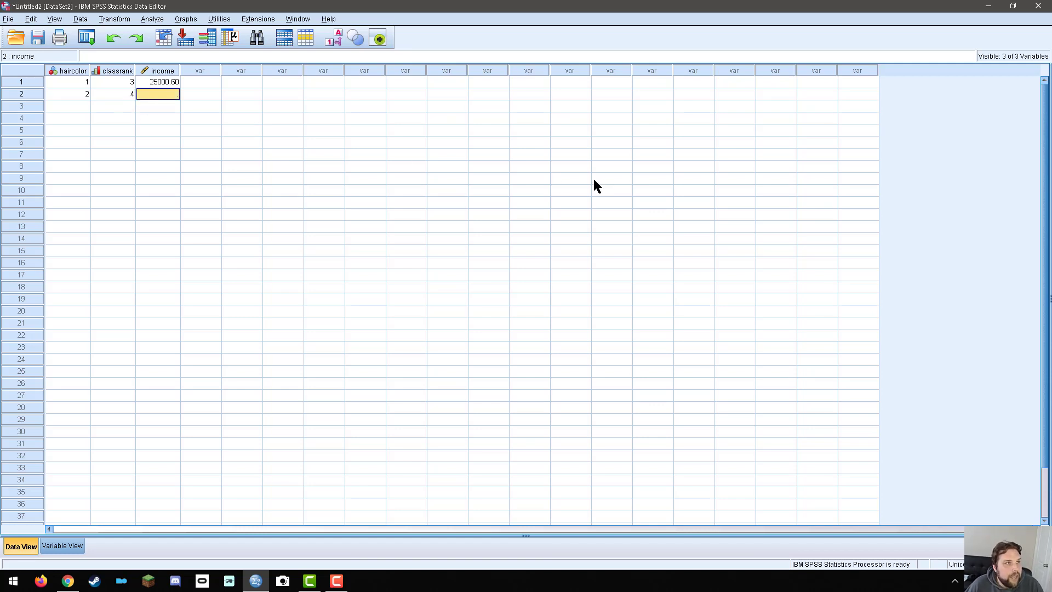
pyautogui.click(521, 227)
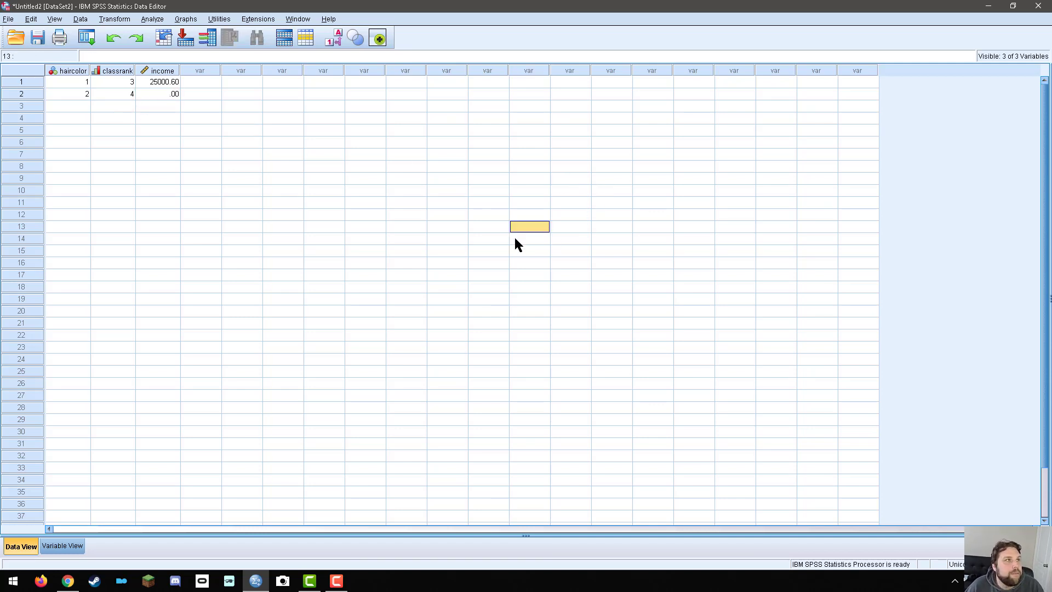
# Step: Enter the third case with haircolor 1, classrank 5 and income 57535.75
pyautogui.click(68, 107)
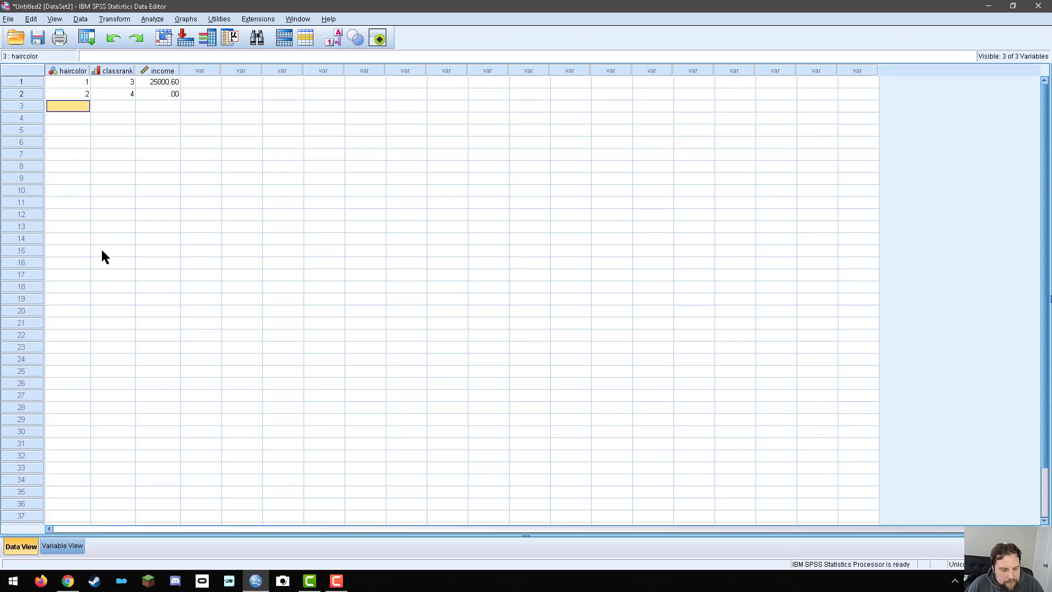
pyautogui.write('1')
pyautogui.press('Tab')
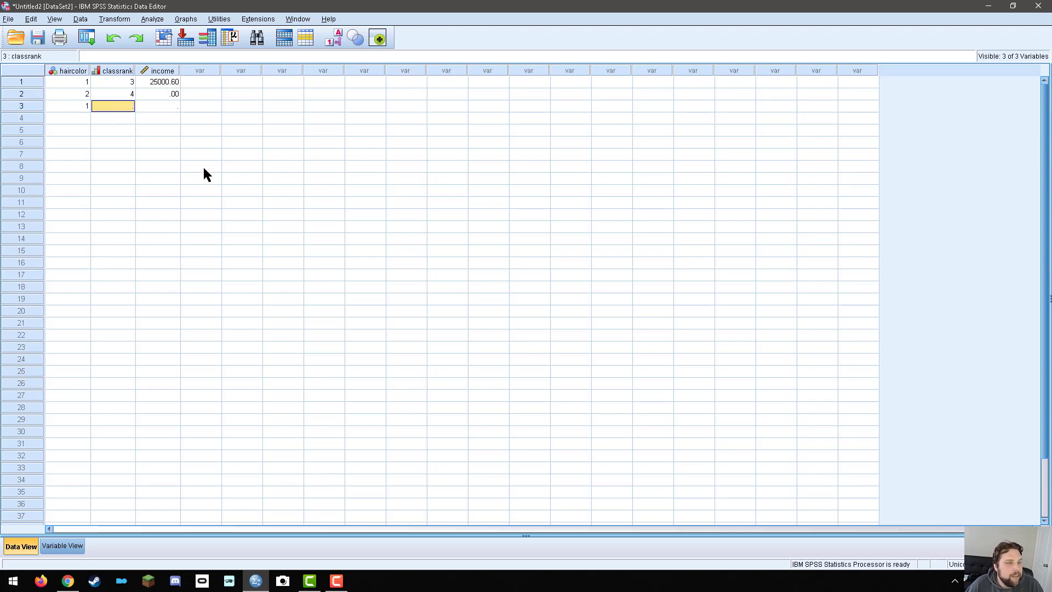
pyautogui.write('5')
pyautogui.press('Tab')
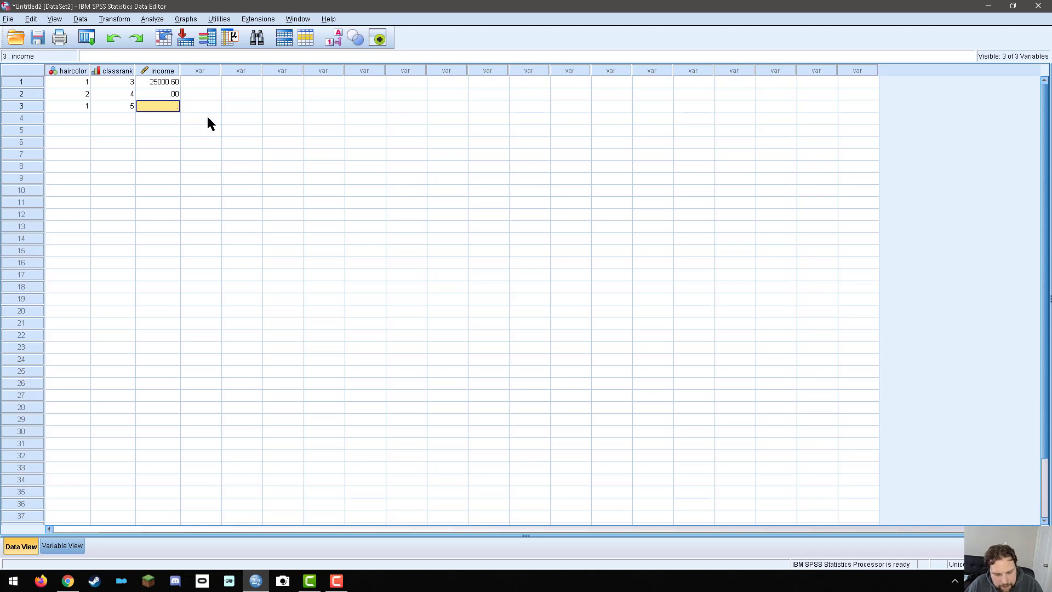
pyautogui.write('57000')
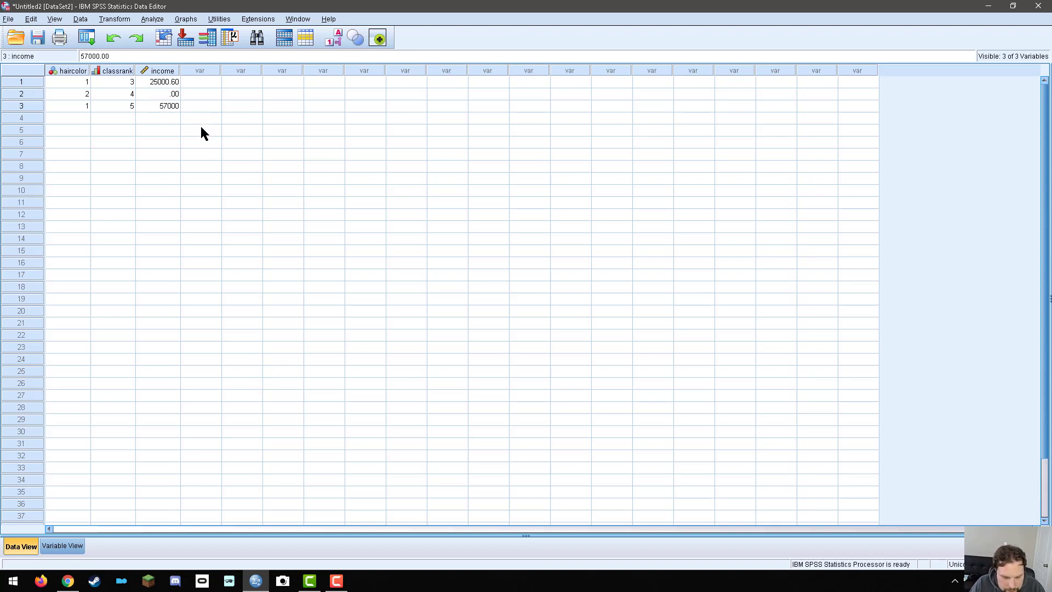
pyautogui.press('BackSpace')
pyautogui.press('BackSpace')
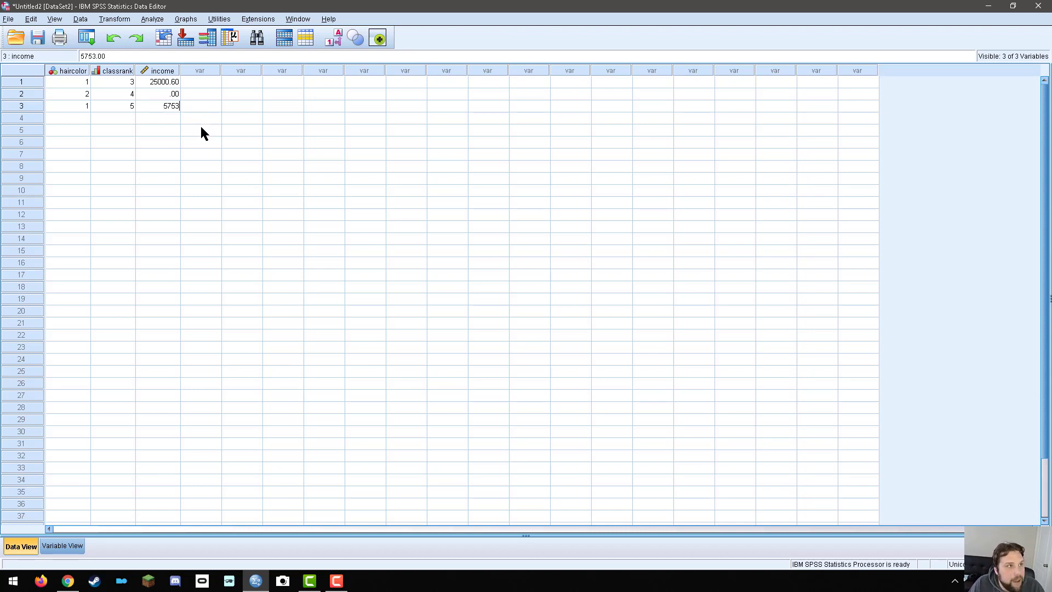
pyautogui.write('5.75')
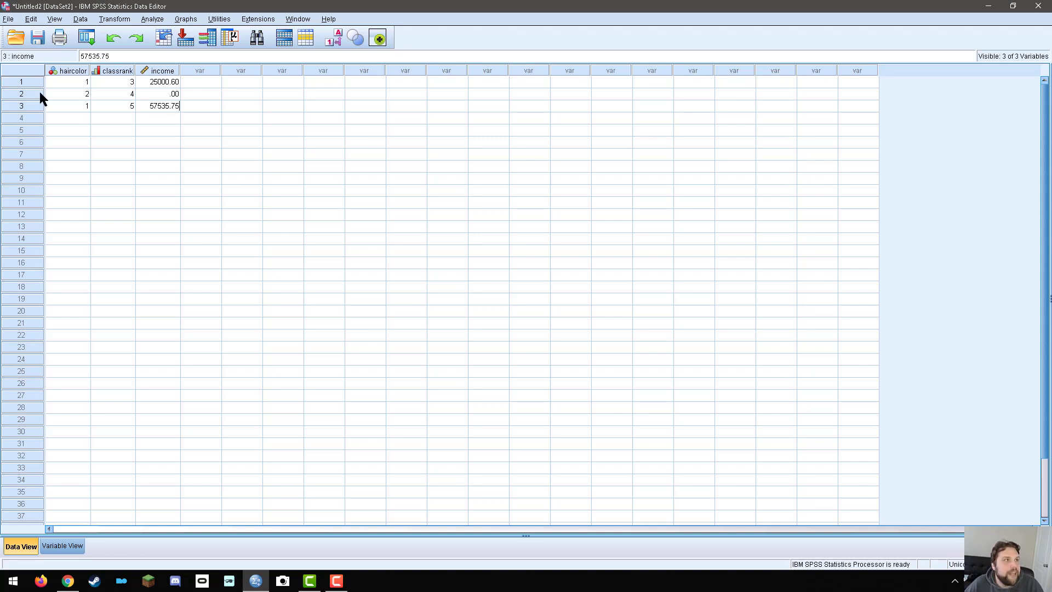
pyautogui.press('Tab')
pyautogui.click(243, 146)
# Step: Enter the fourth case with haircolor 4, classrank 1 and income 15345.98
pyautogui.click(77, 121)
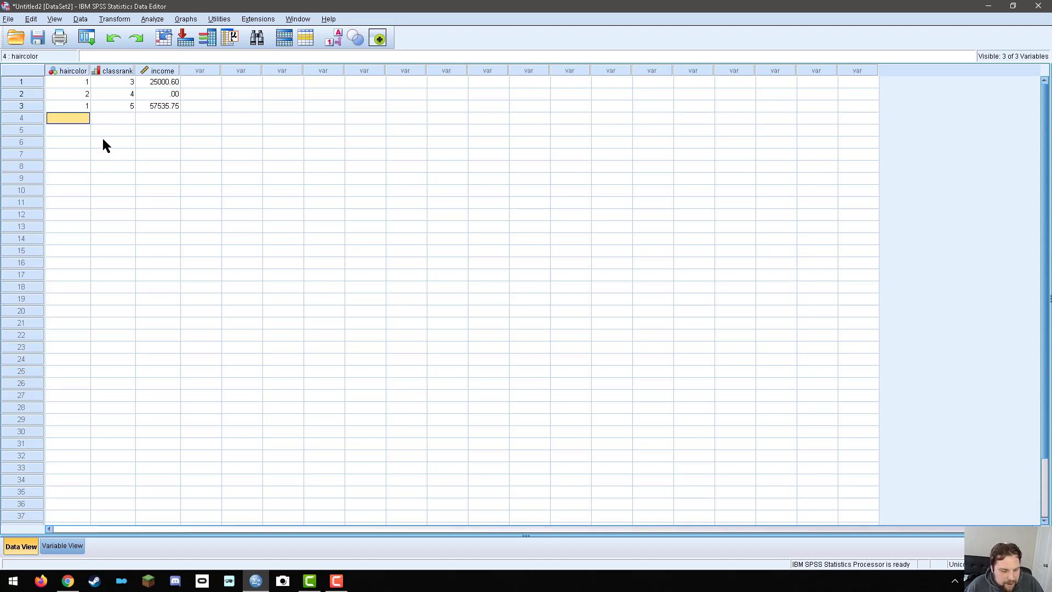
pyautogui.write('1')
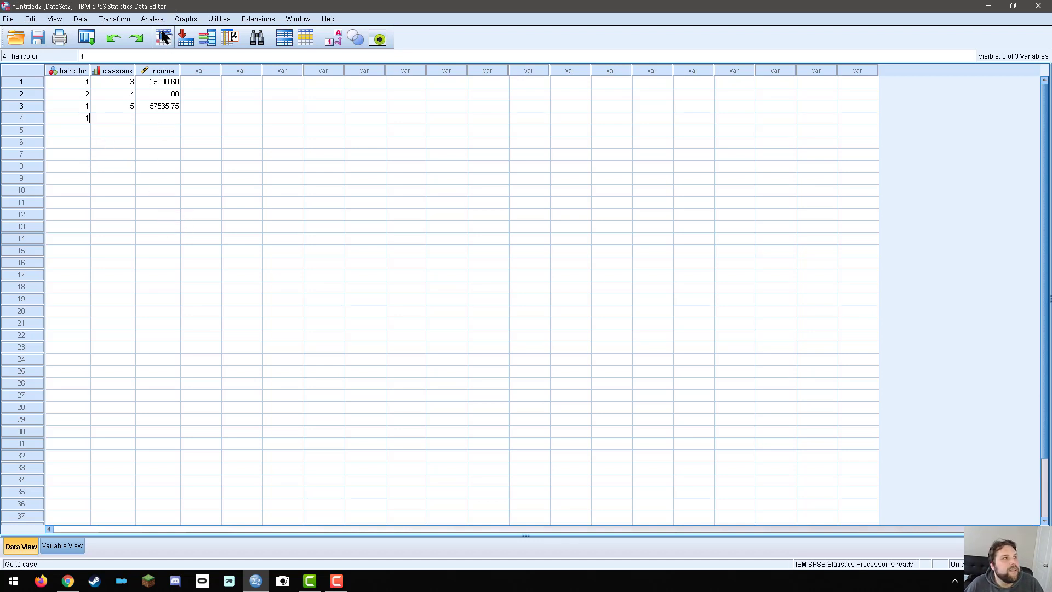
pyautogui.moveTo(79, 117); pyautogui.dragTo(223, 122)
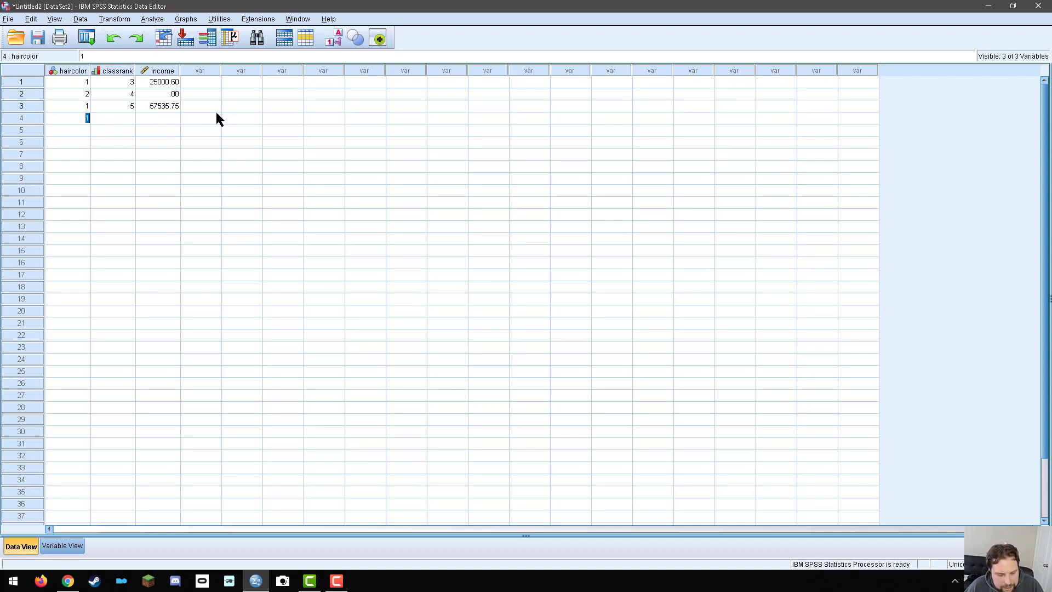
pyautogui.write('4')
pyautogui.click(119, 122)
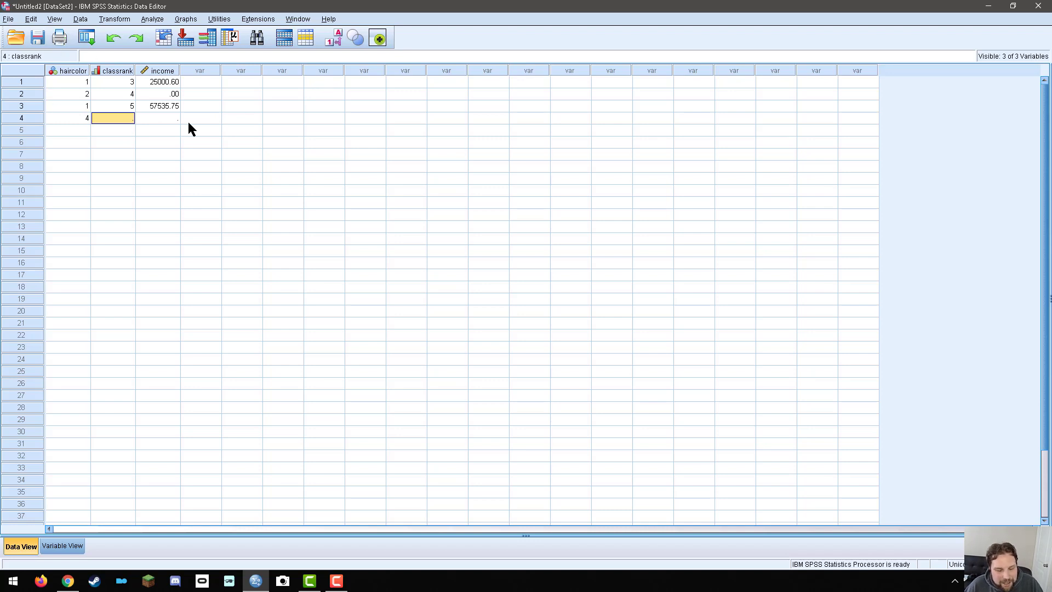
pyautogui.write('1')
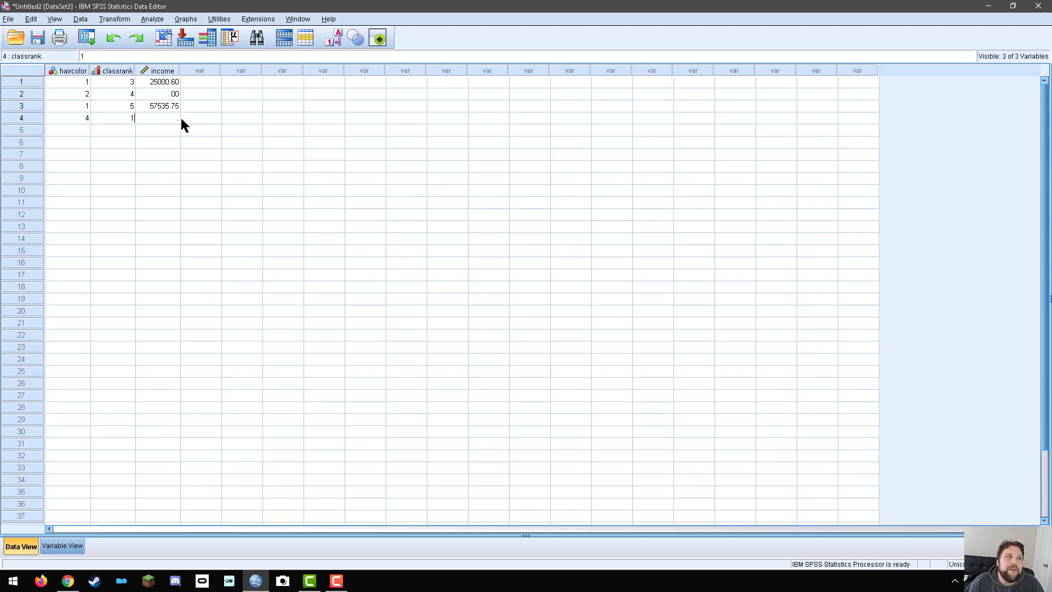
pyautogui.click(174, 118)
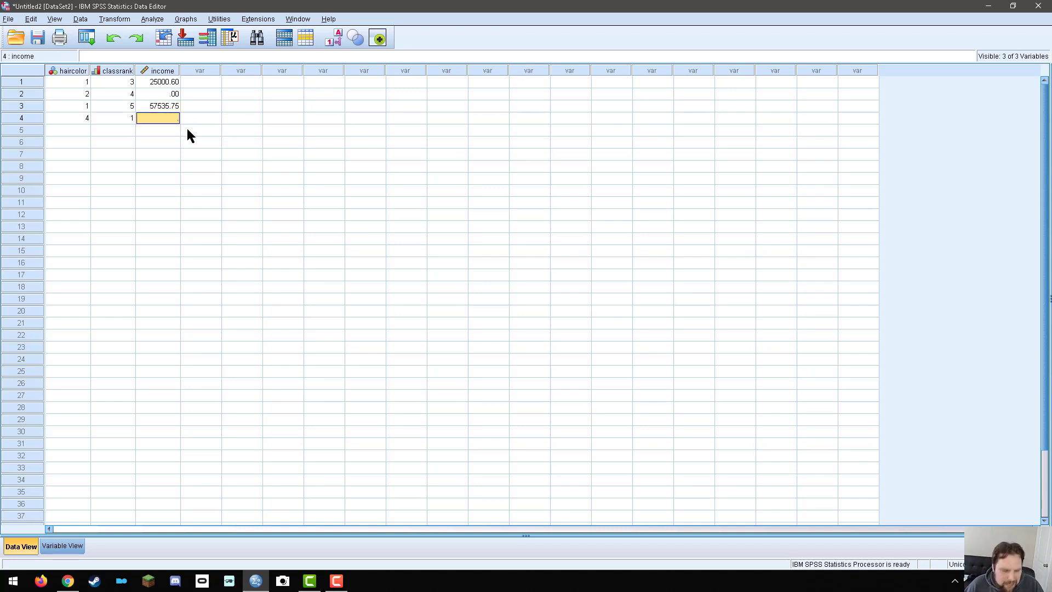
pyautogui.write('1534')
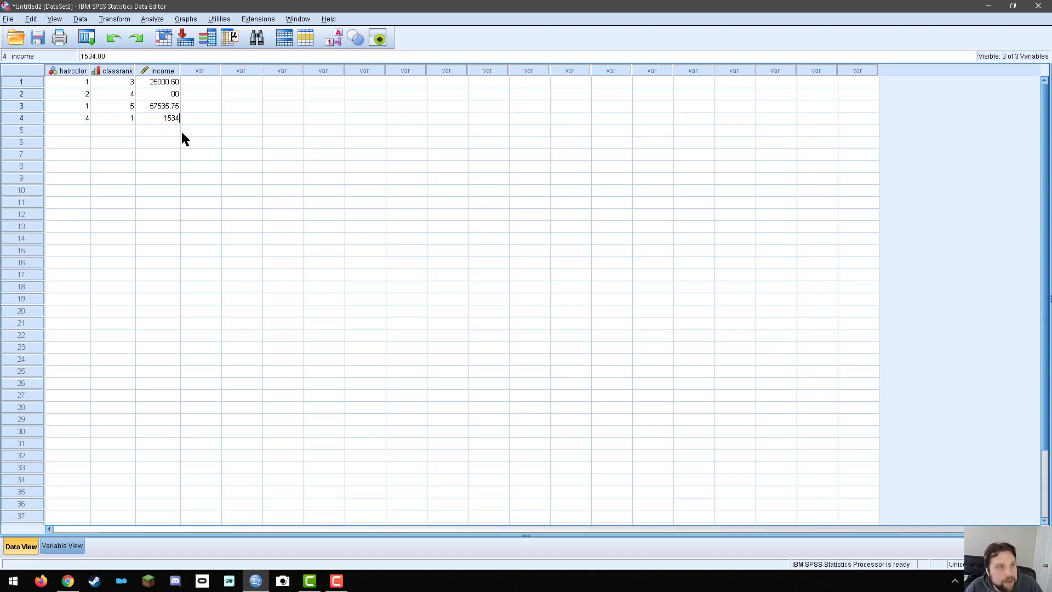
pyautogui.write('5.')
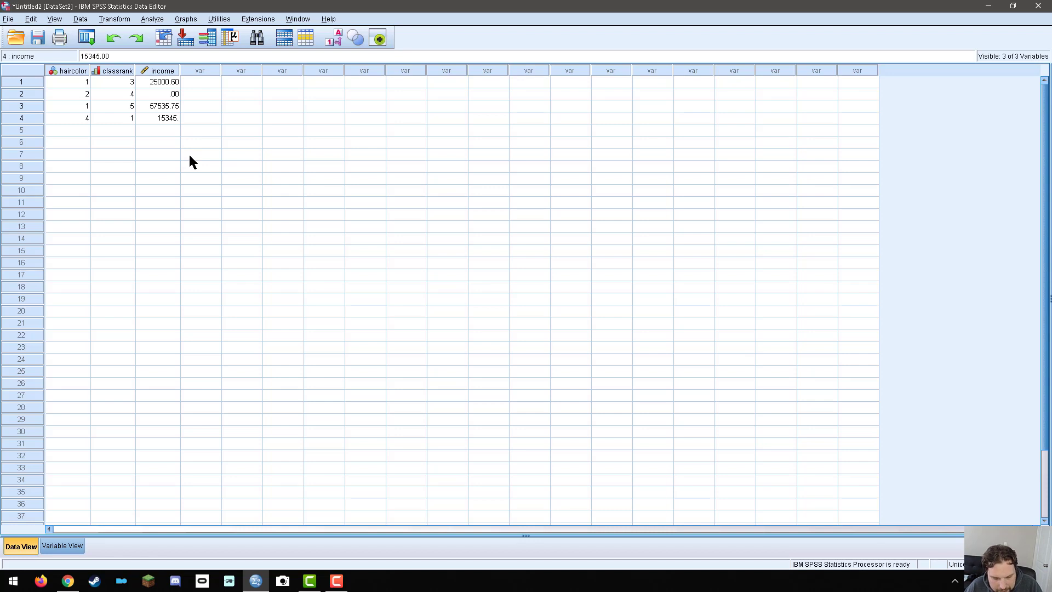
pyautogui.write('98')
pyautogui.click(201, 154)
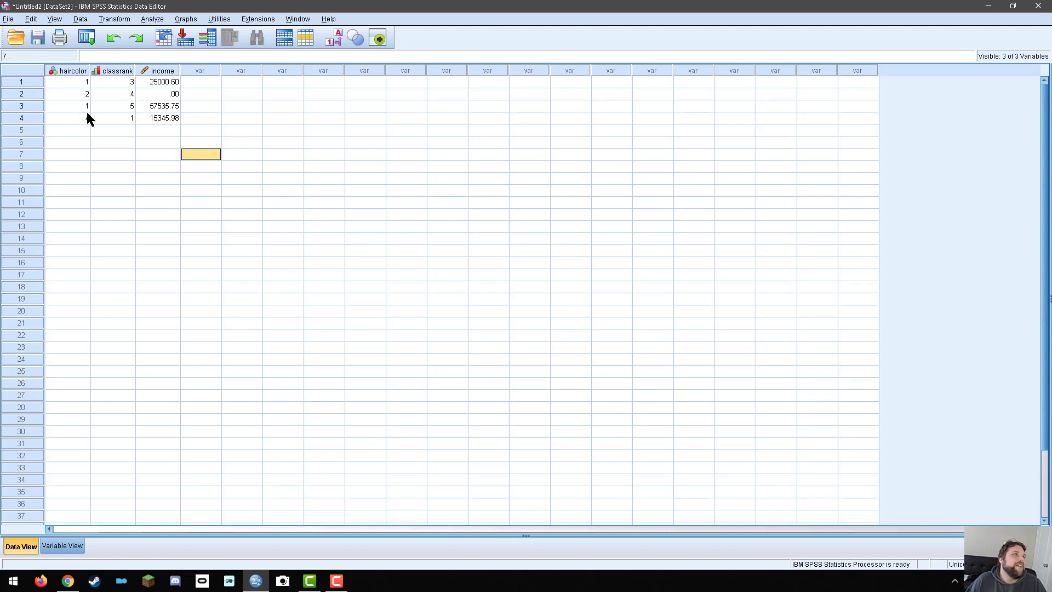
# Step: Enter the fifth case with haircolor 5, classrank 1 and income 29000
pyautogui.click(59, 131)
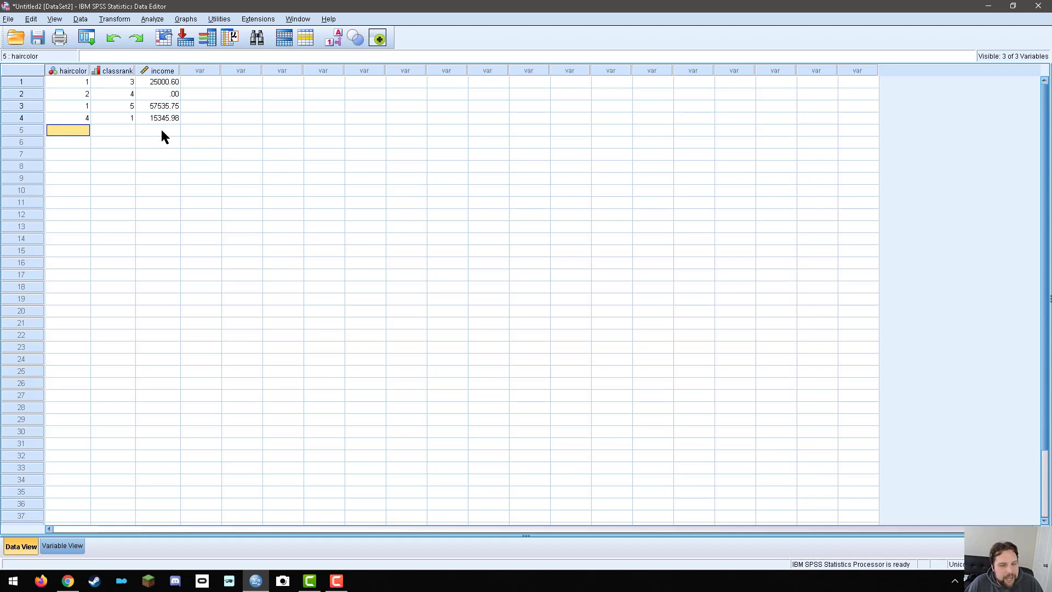
pyautogui.write('5')
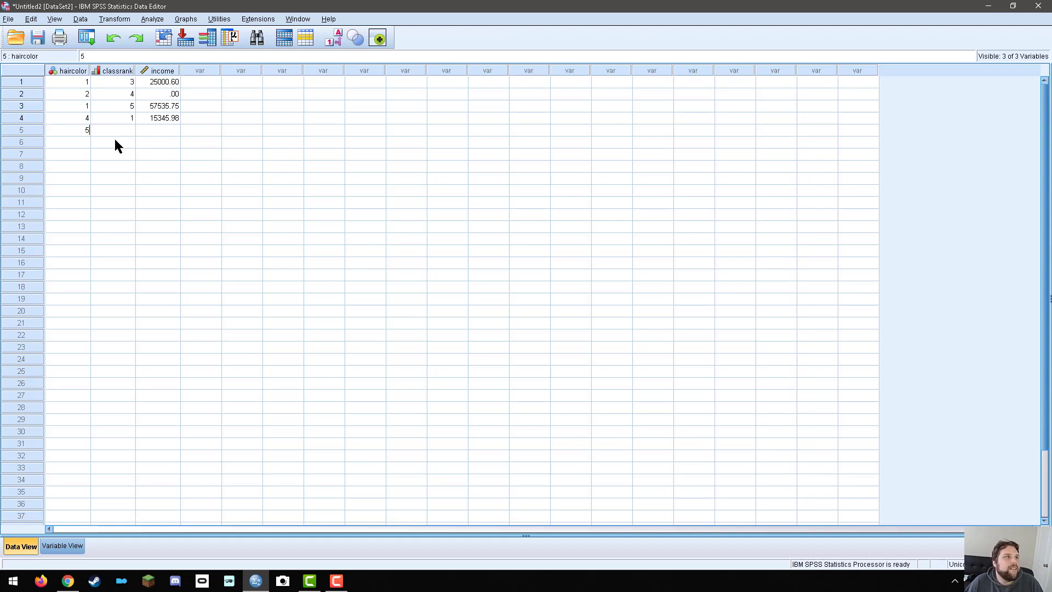
pyautogui.click(113, 130)
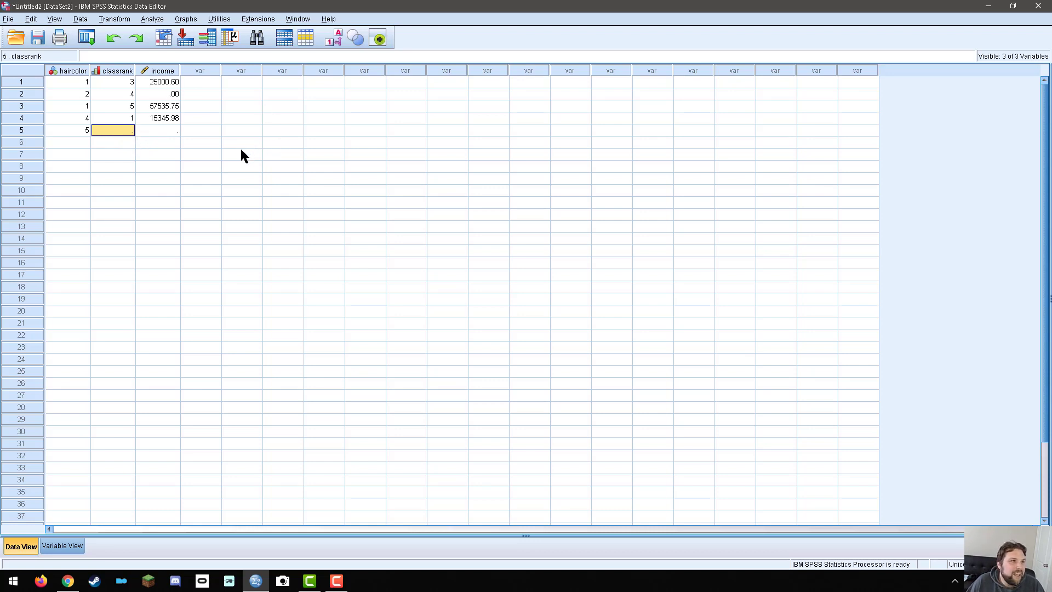
pyautogui.write('1')
pyautogui.press('Tab')
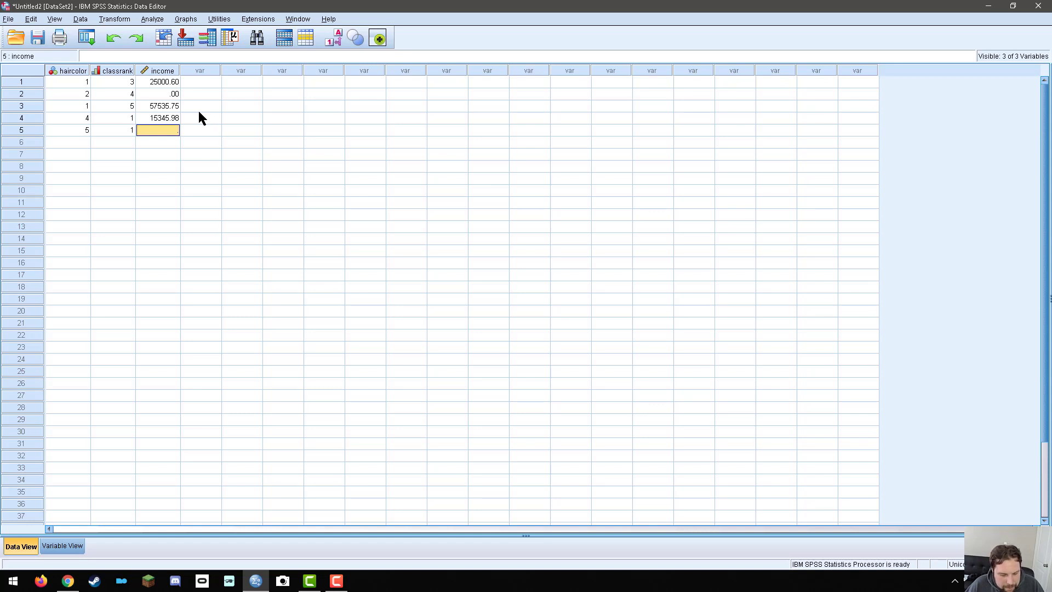
pyautogui.write('29000')
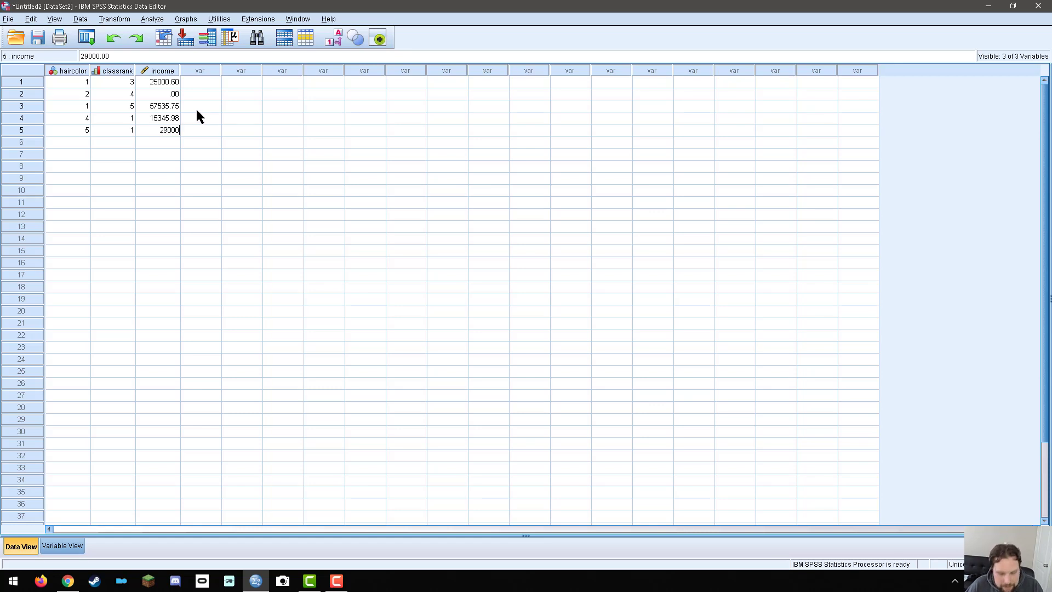
pyautogui.write('.')
pyautogui.click(247, 143)
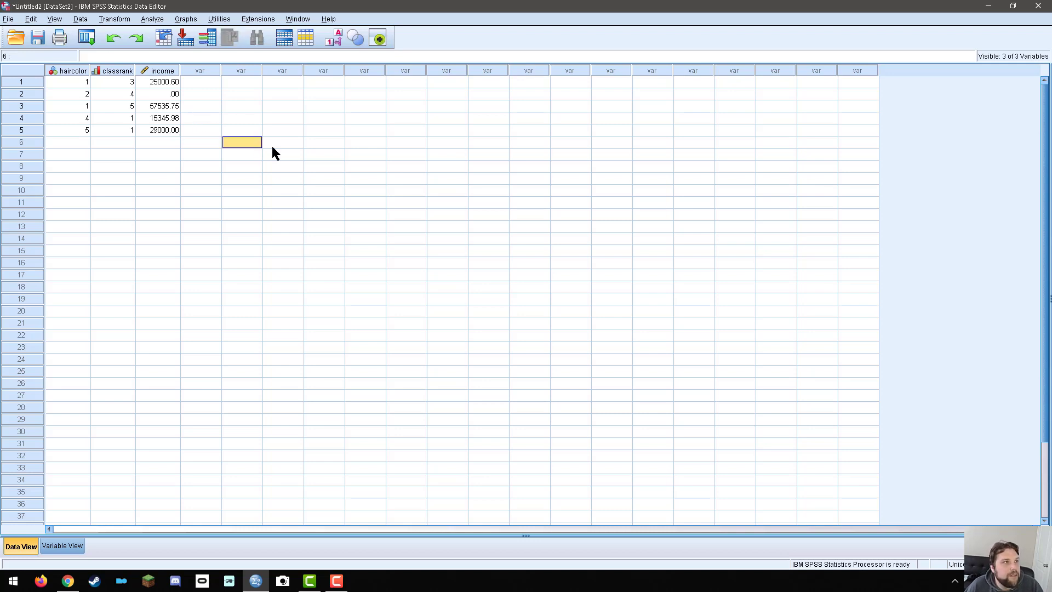
pyautogui.click(331, 143)
pyautogui.click(292, 178)
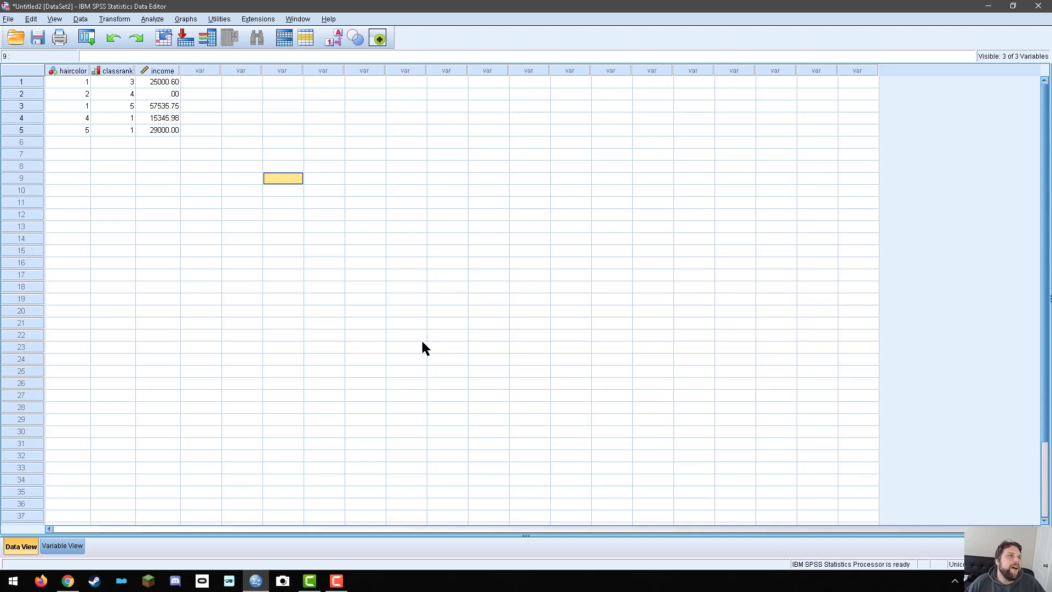
# Step: Compare the variable definitions in Variable View with the entered cases in Data View
pyautogui.click(65, 547)
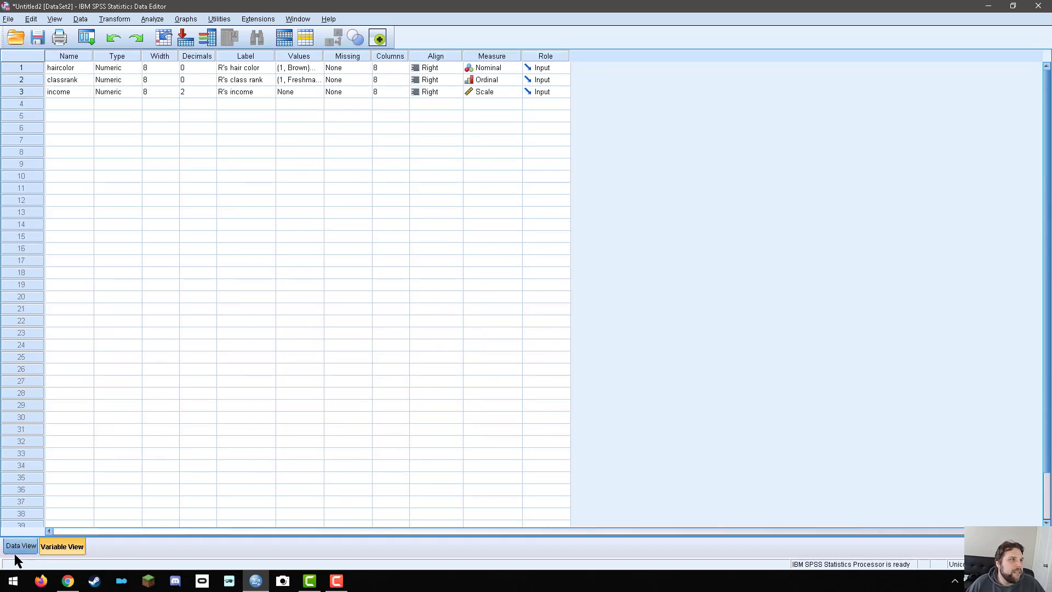
pyautogui.click(17, 547)
pyautogui.click(61, 549)
pyautogui.click(32, 548)
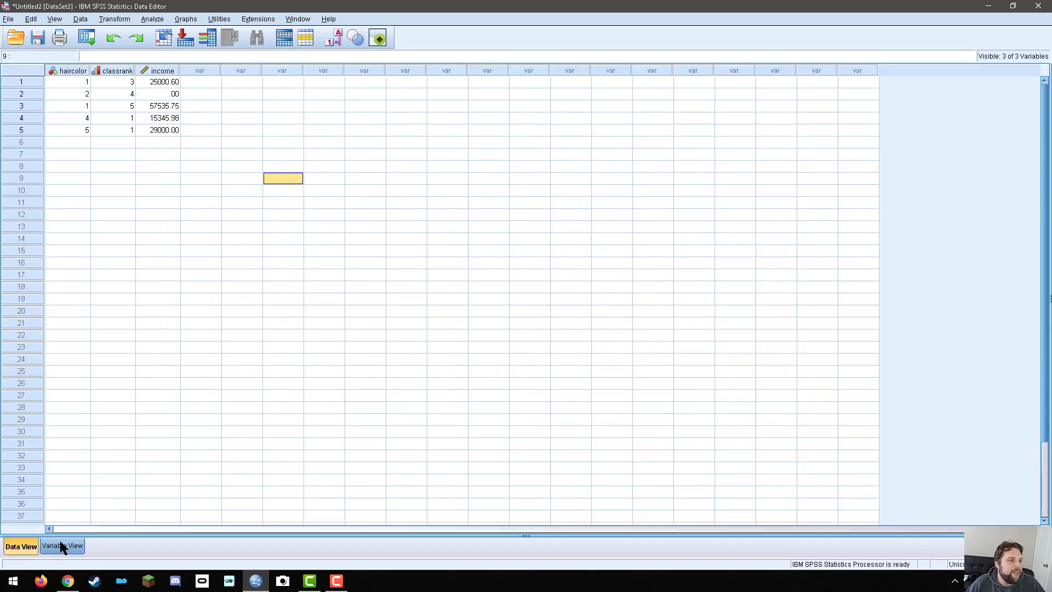
pyautogui.click(58, 546)
pyautogui.click(24, 547)
pyautogui.click(469, 241)
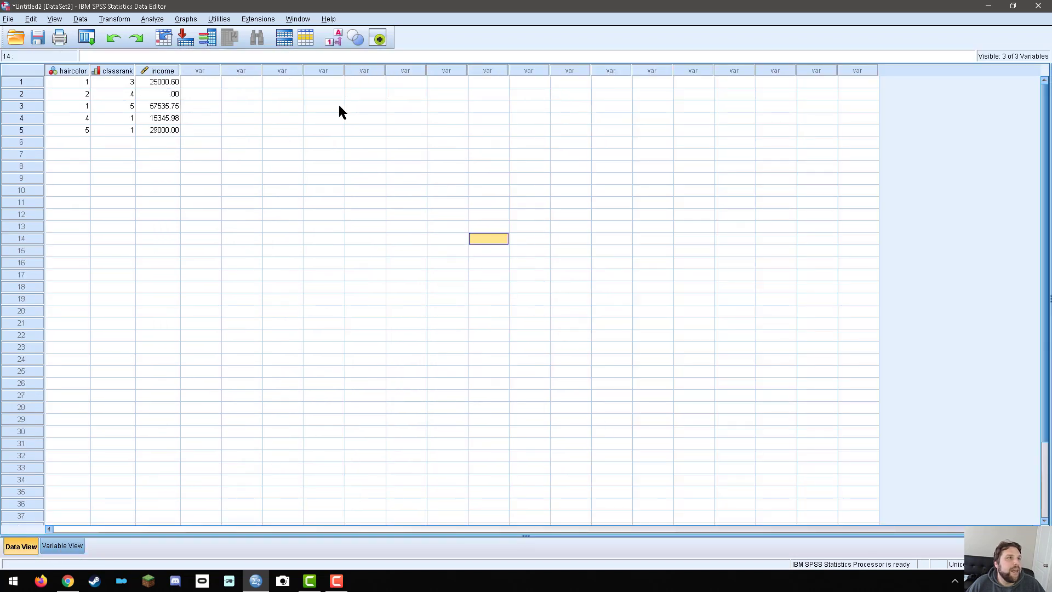
pyautogui.click(323, 105)
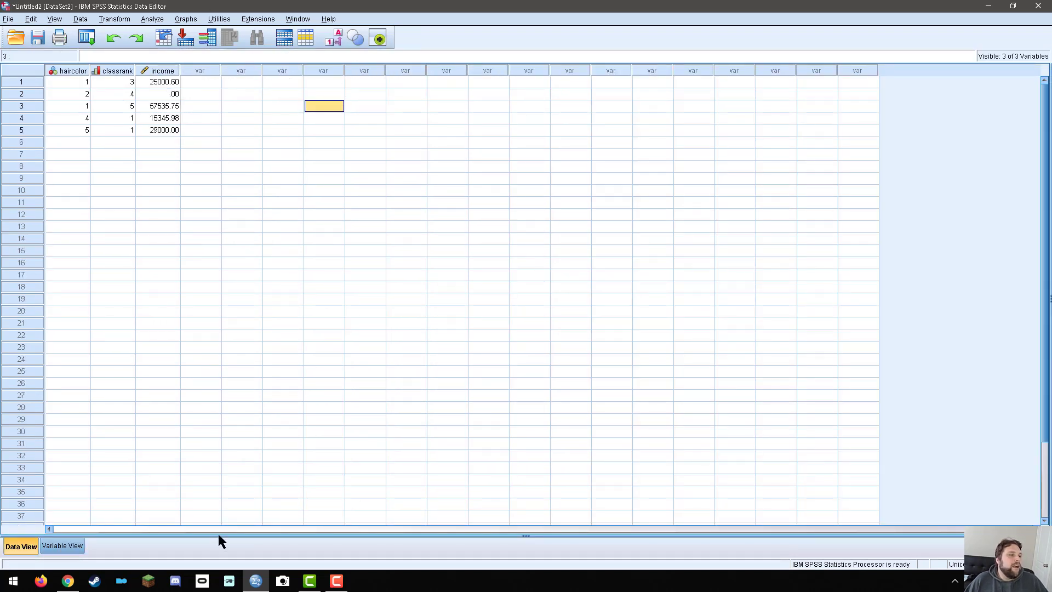
pyautogui.click(60, 545)
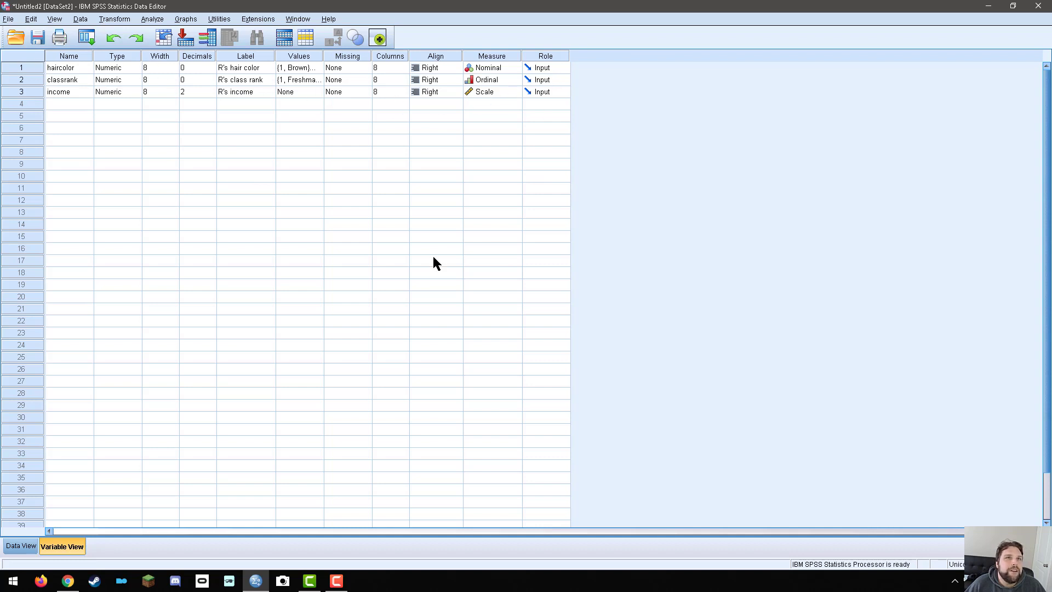
pyautogui.click(21, 546)
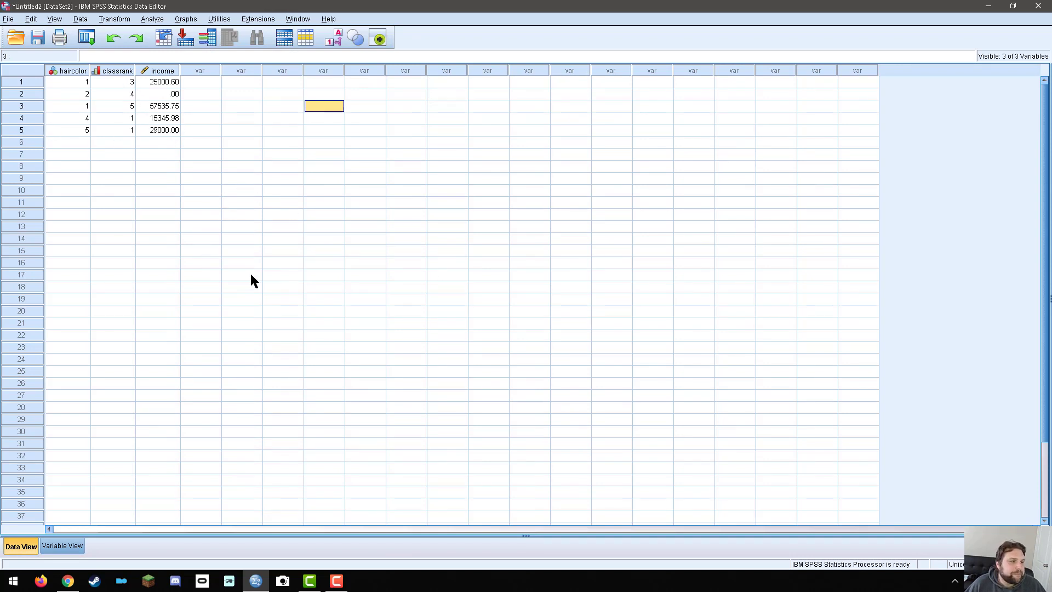
pyautogui.click(61, 546)
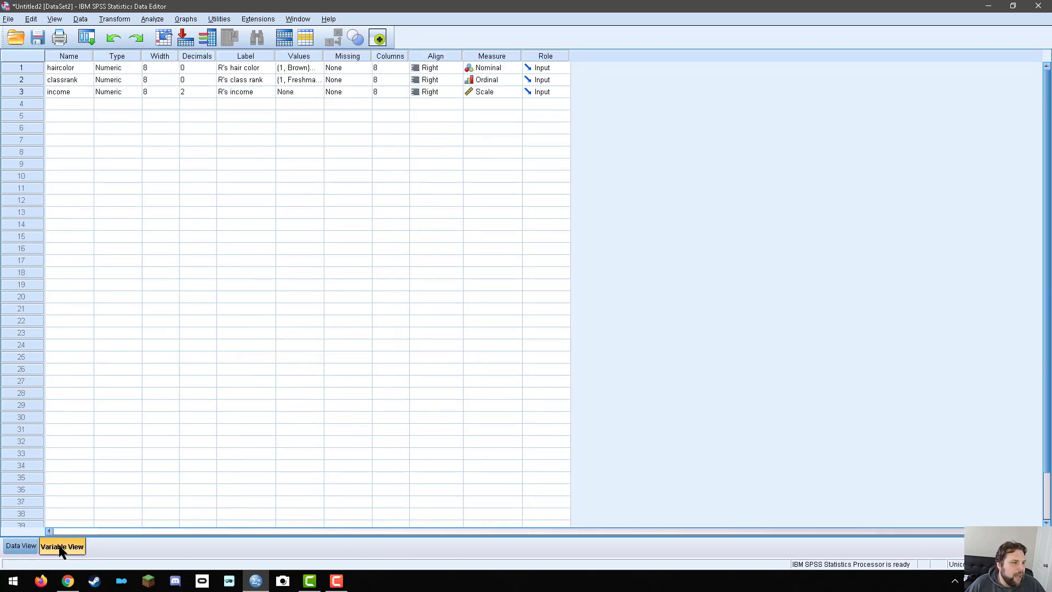
pyautogui.click(25, 546)
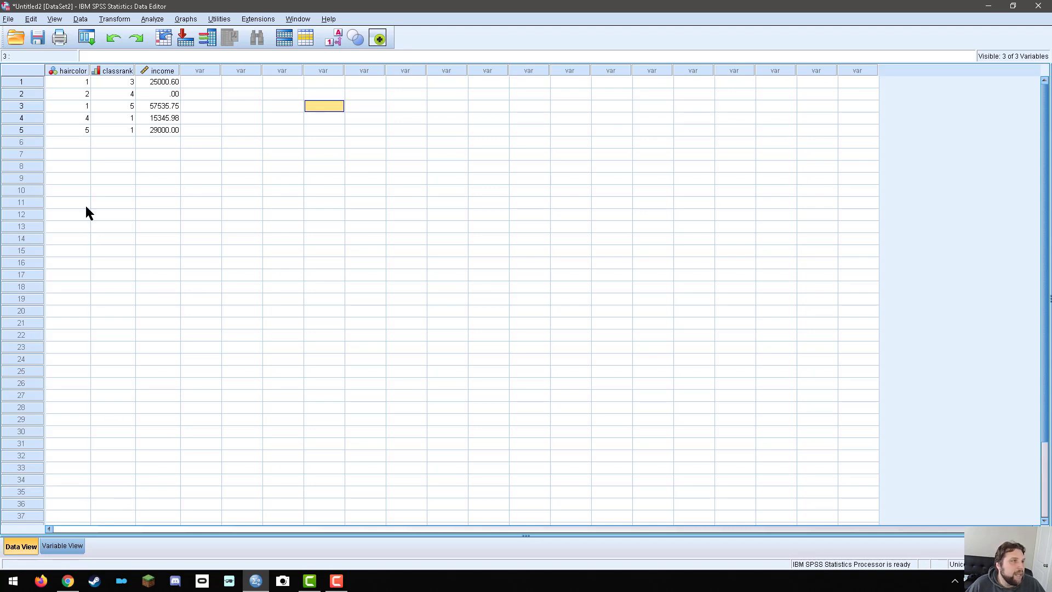
pyautogui.click(68, 74)
pyautogui.click(112, 75)
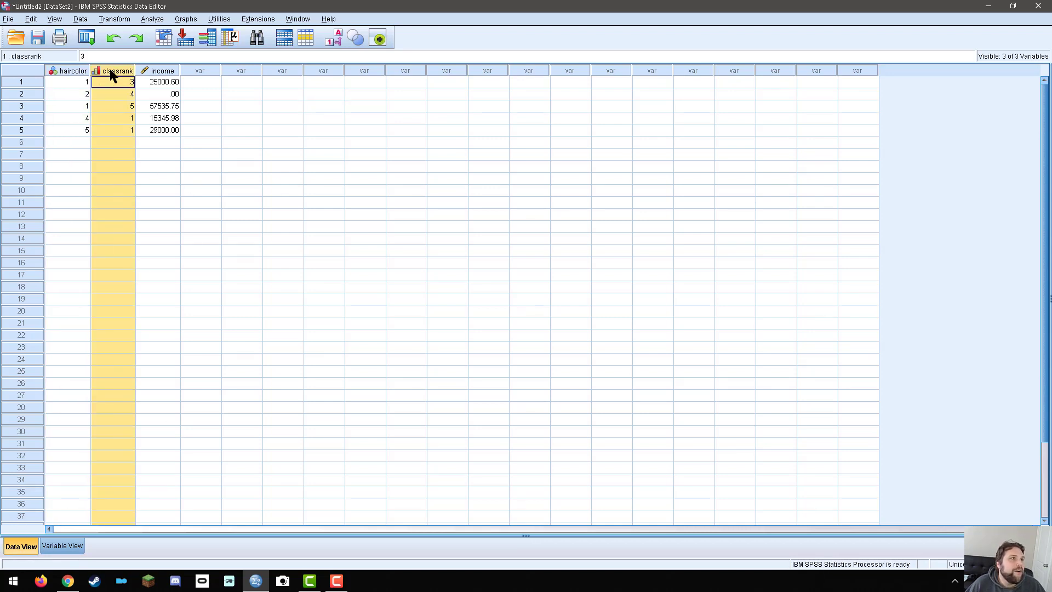
pyautogui.click(82, 71)
pyautogui.click(158, 72)
pyautogui.click(80, 72)
pyautogui.click(124, 72)
# Step: Sort the cases by the income variable in ascending order
pyautogui.click(145, 72)
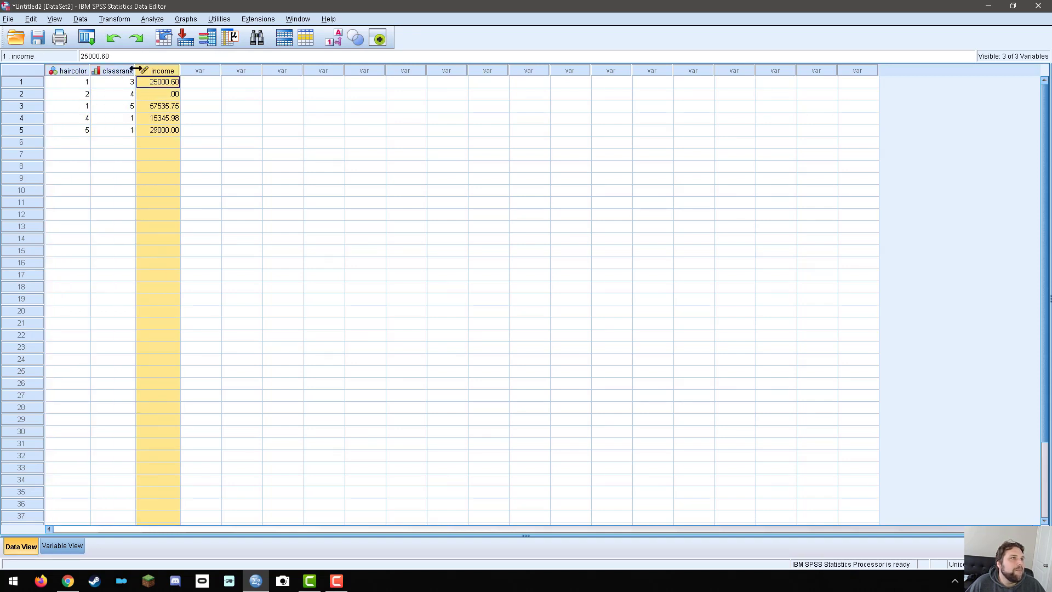
pyautogui.rightClick(153, 71)
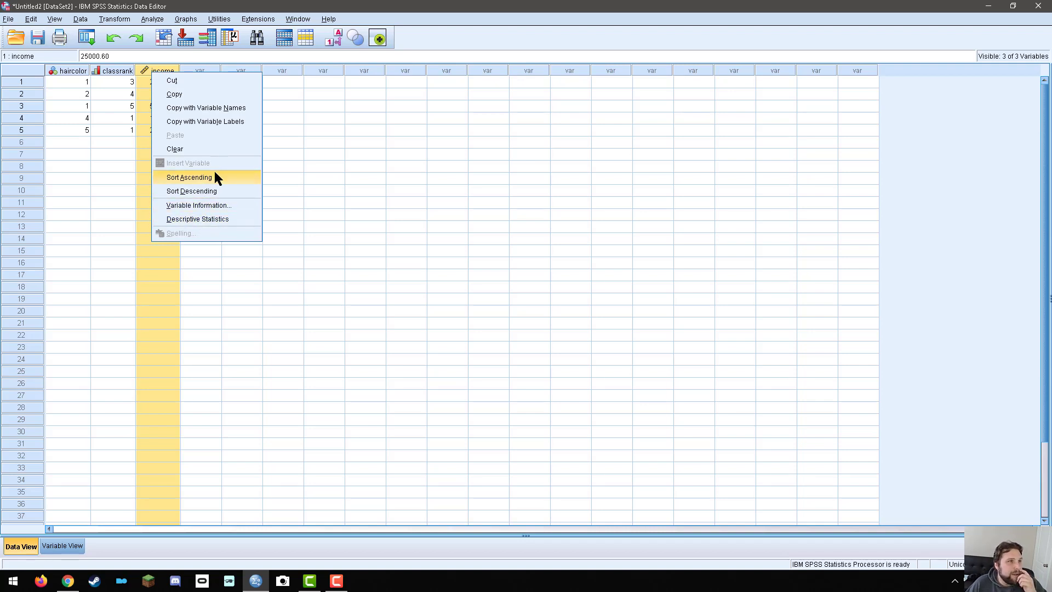
pyautogui.press('Escape')
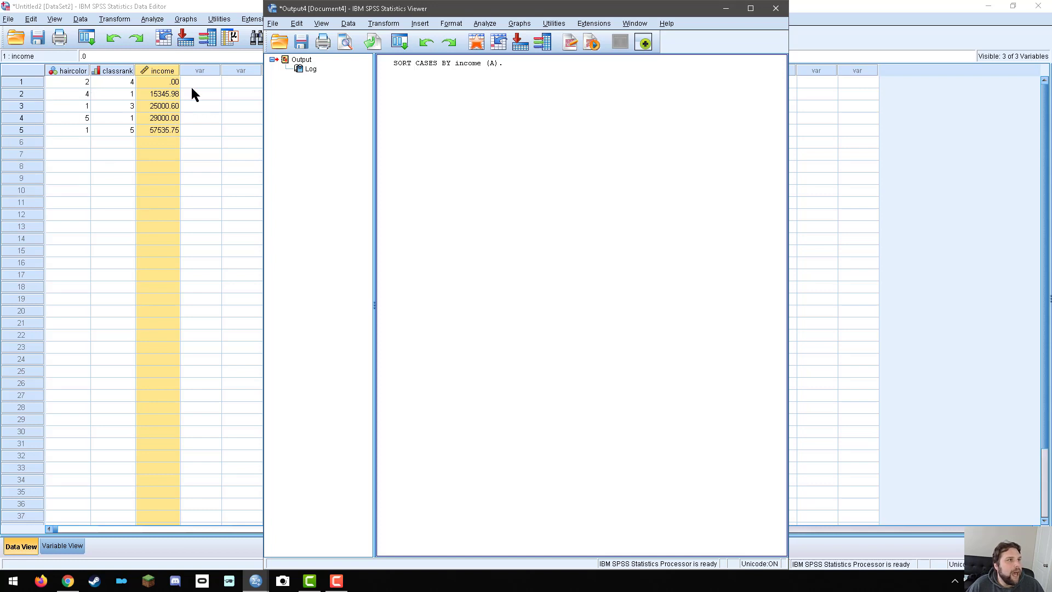
# Step: Sort the cases by the income variable in descending order
pyautogui.rightClick(163, 73)
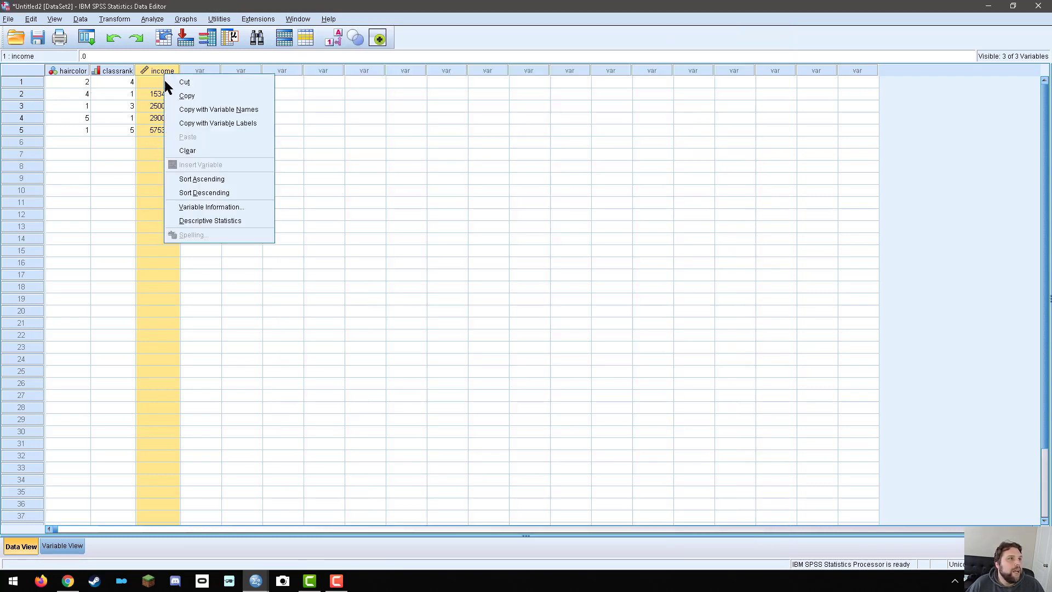
pyautogui.click(206, 192)
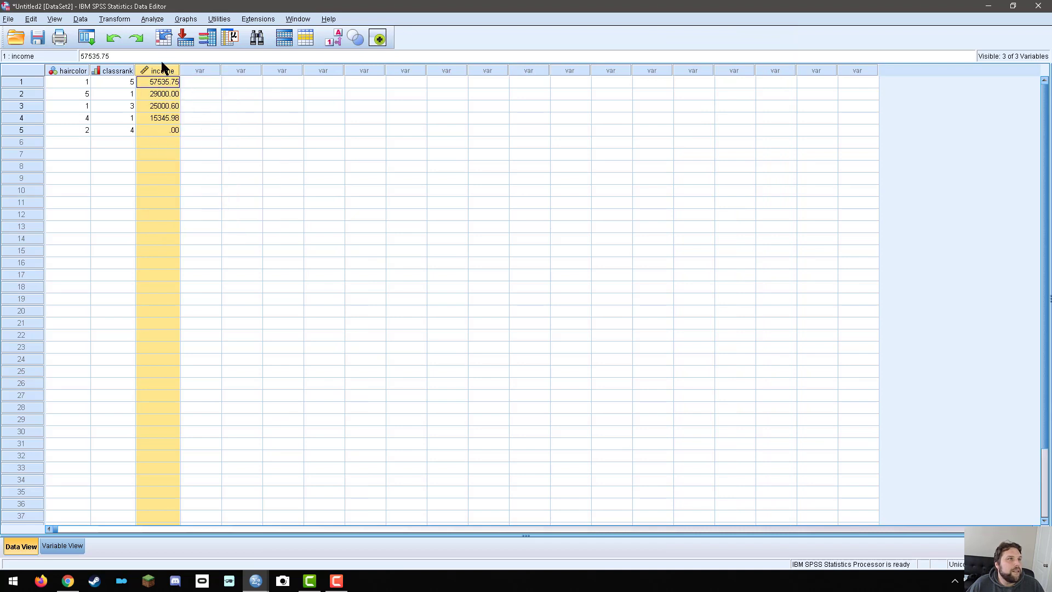
# Step: Review the variable information for income, including its label, type, missing values and measurement level, and close it
pyautogui.rightClick(171, 84)
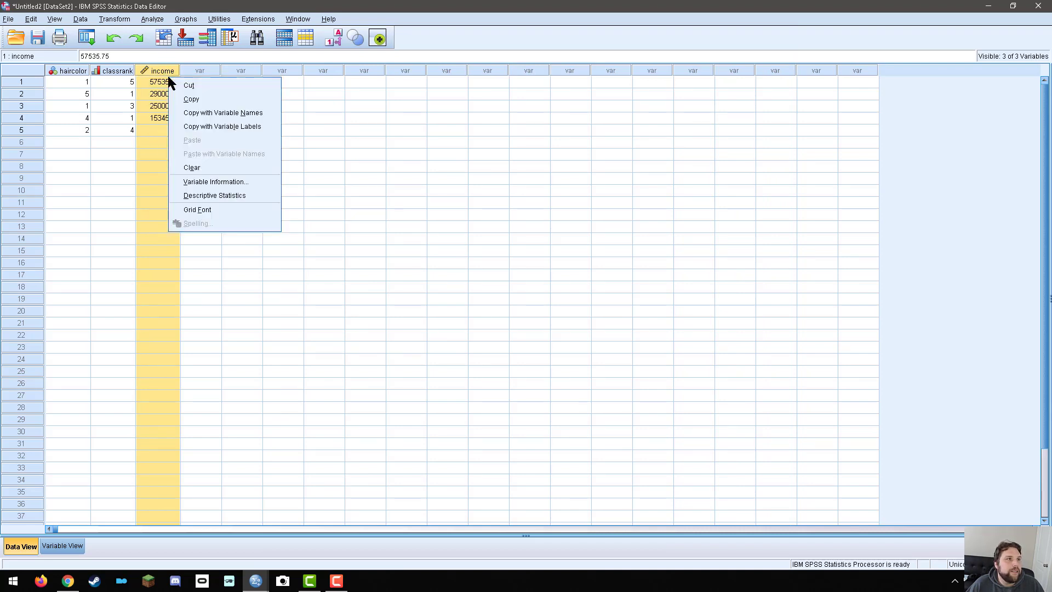
pyautogui.click(219, 181)
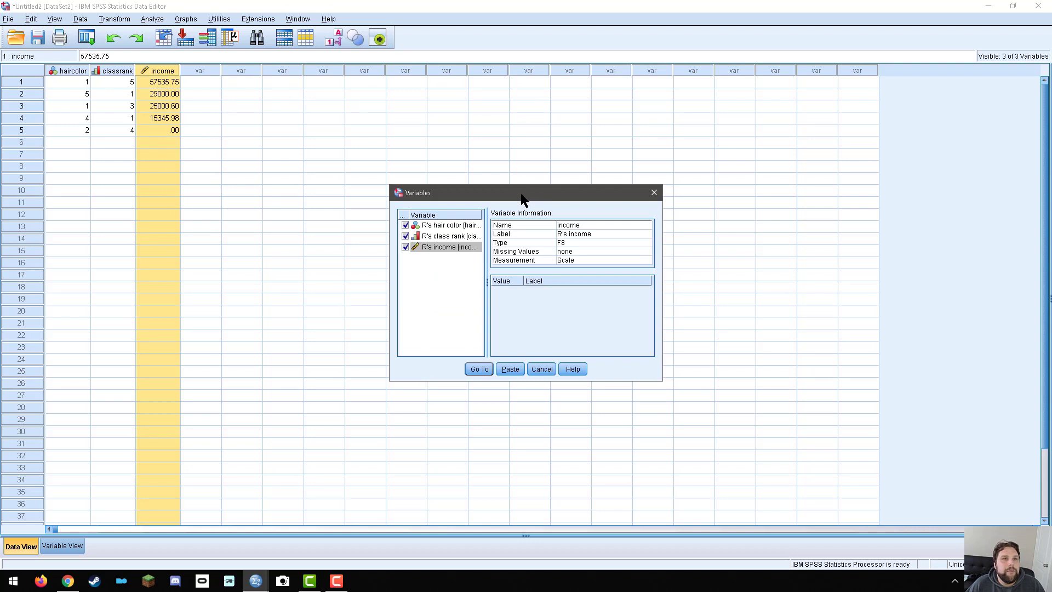
pyautogui.moveTo(524, 193); pyautogui.dragTo(413, 160)
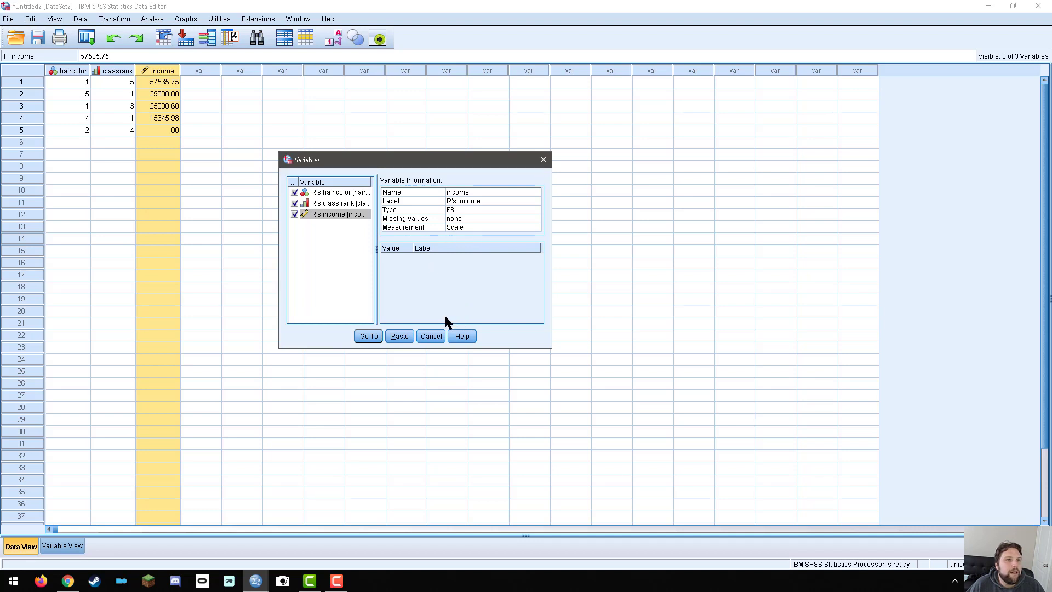
pyautogui.click(433, 336)
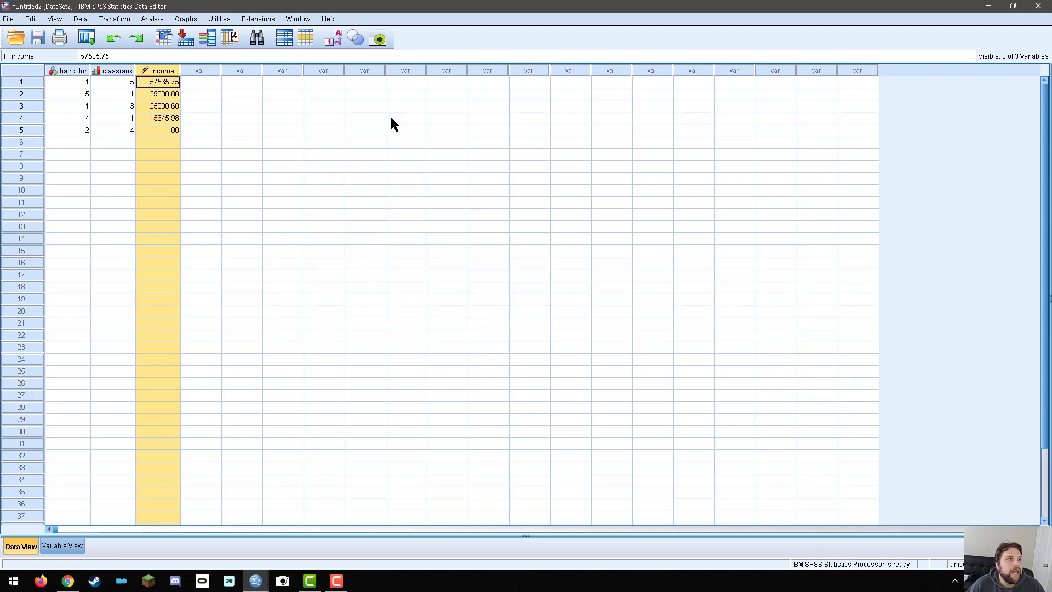
# Step: Generate descriptive statistics for the income variable and reposition the output window so the entered income values stay in view
pyautogui.rightClick(161, 71)
pyautogui.click(212, 218)
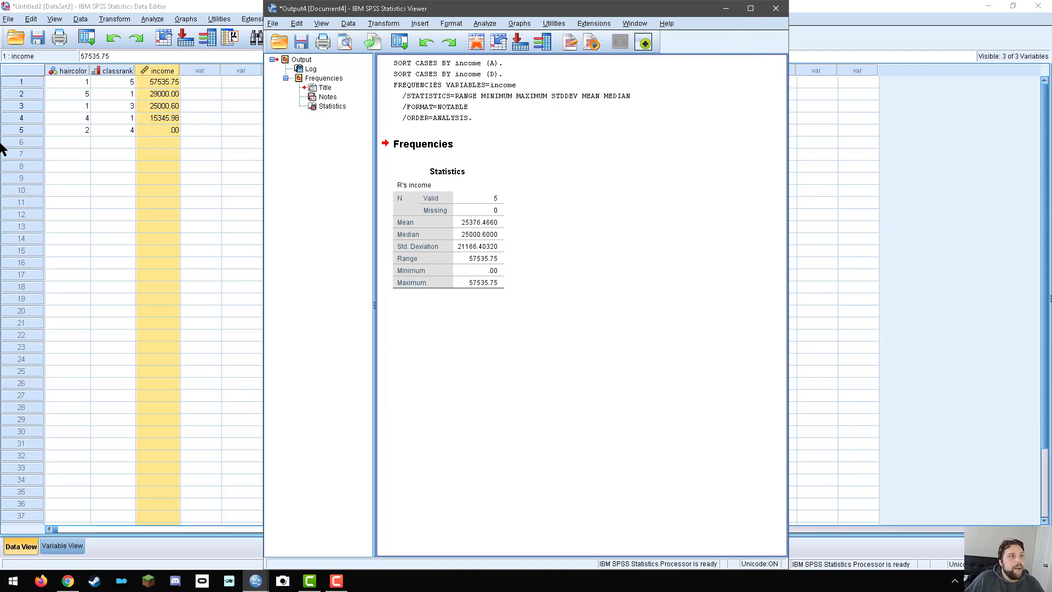
pyautogui.moveTo(351, 5); pyautogui.dragTo(449, 141)
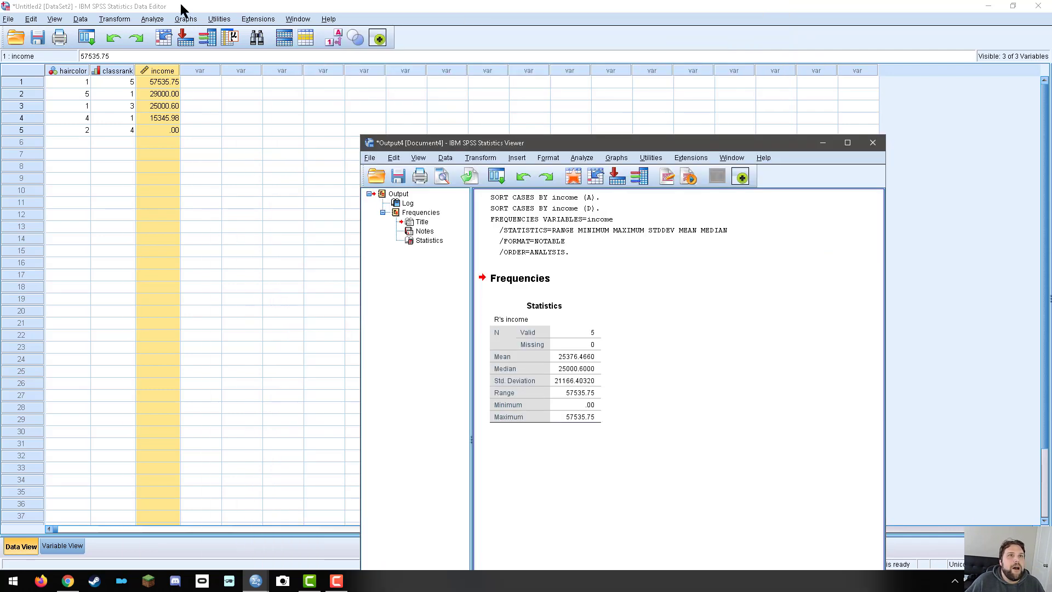
pyautogui.moveTo(514, 145); pyautogui.dragTo(400, 25)
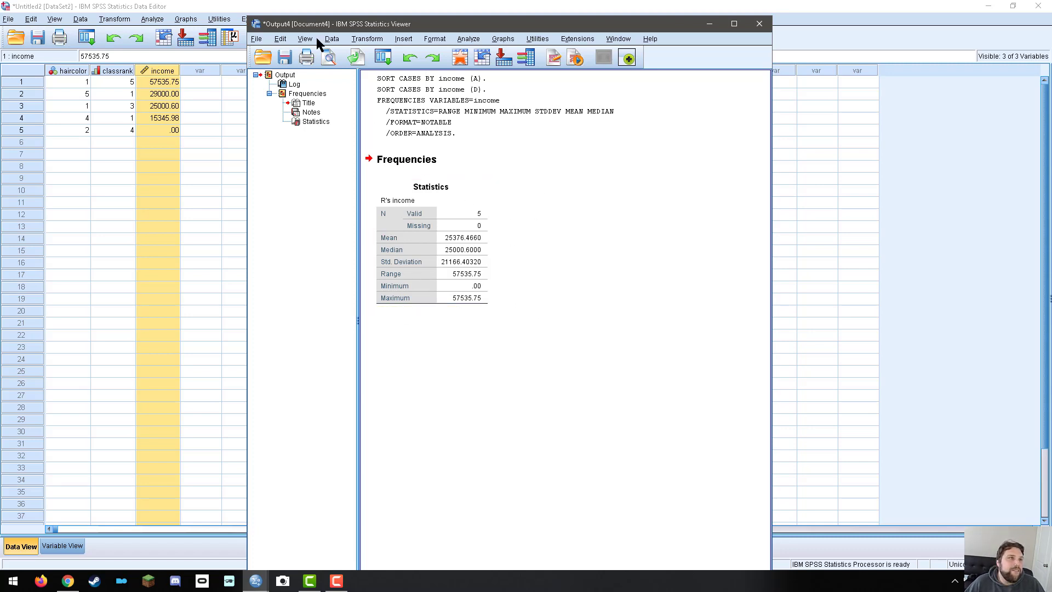
pyautogui.click(157, 71)
pyautogui.rightClick(158, 72)
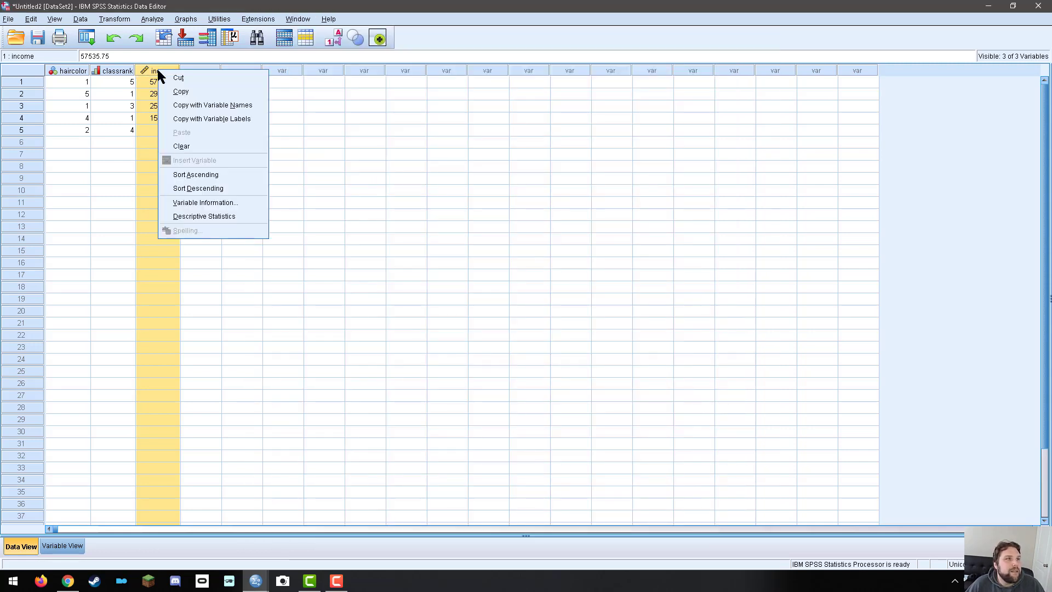
pyautogui.click(409, 347)
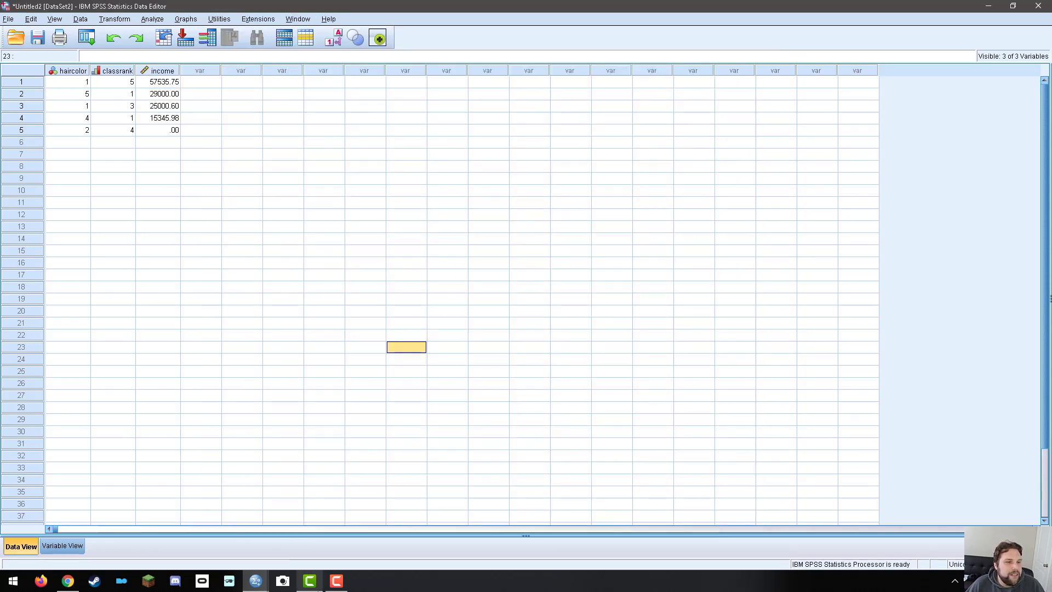
pyautogui.click(338, 585)
pyautogui.click(338, 584)
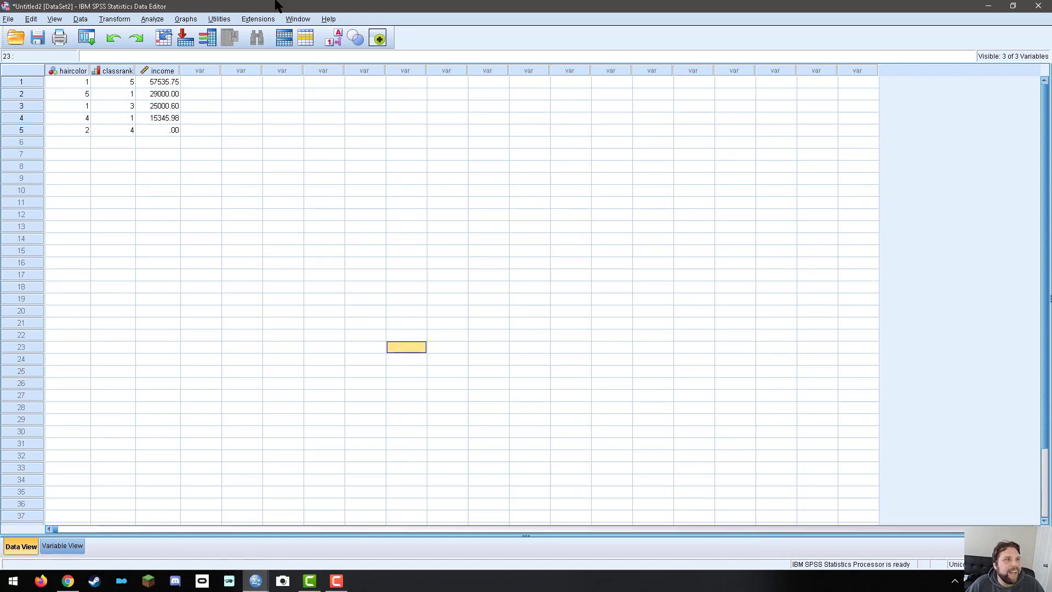
# Step: Bring the output document with the income statistics back in front of the data
pyautogui.moveTo(255, 579)
pyautogui.click(310, 540)
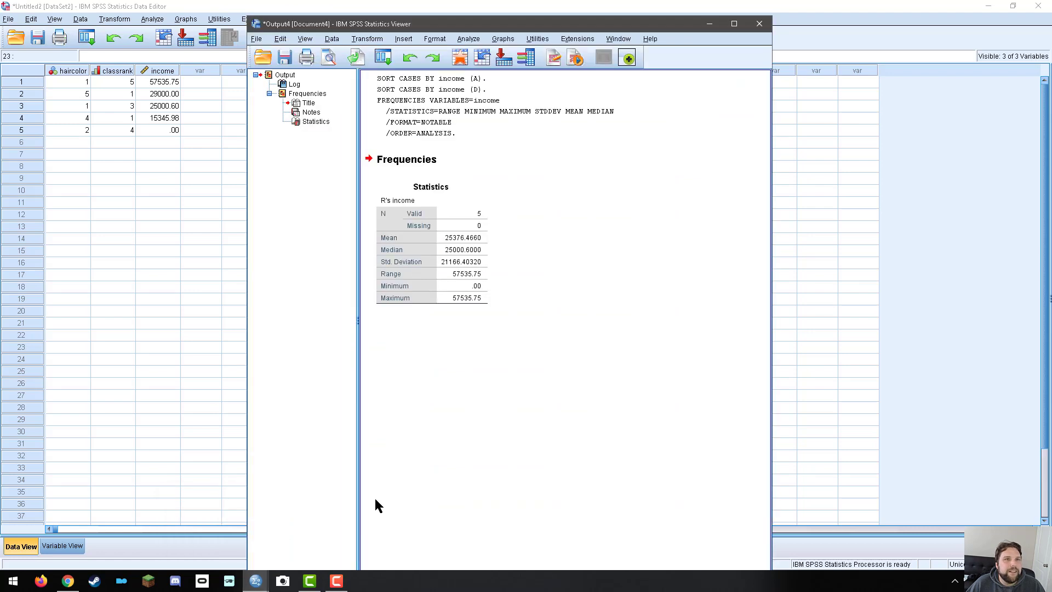